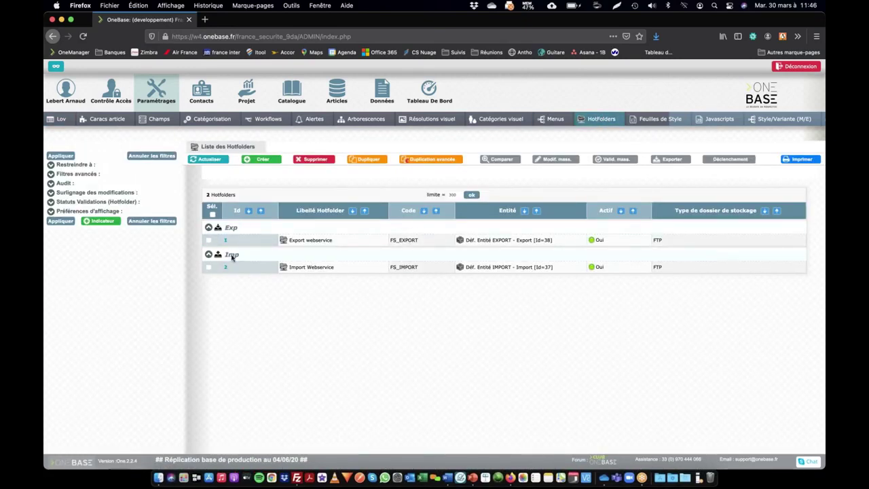
- Start creating a new hotfolder and begin its entity entry
click(260, 160)
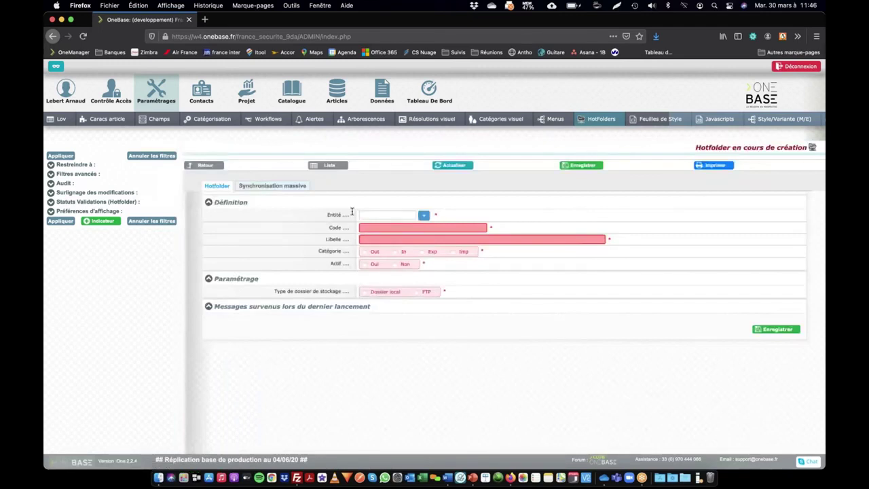
click(385, 215)
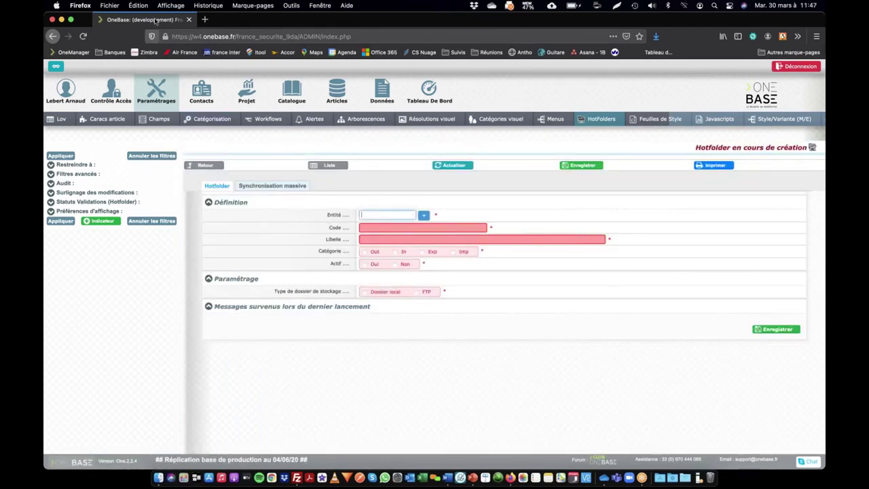
- Duplicate the browser tab and open the PARADE - ERAM SECURITE supplier record in the copy
right_click(156, 20)
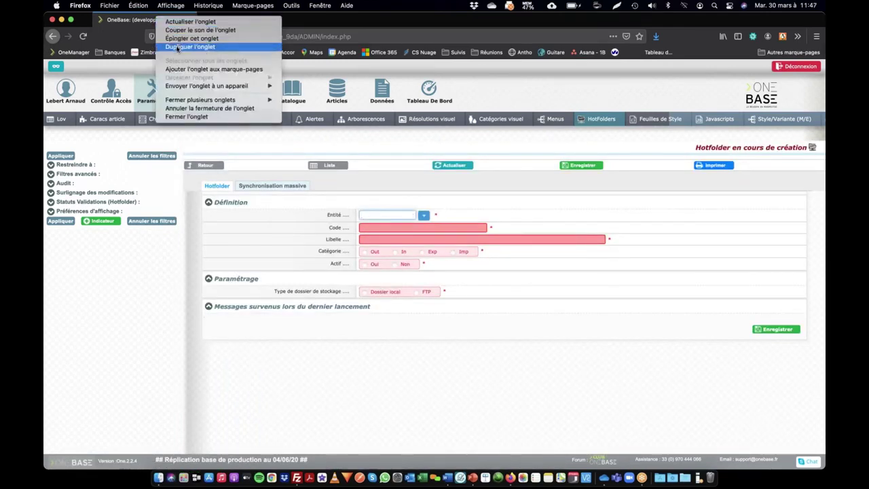
click(178, 46)
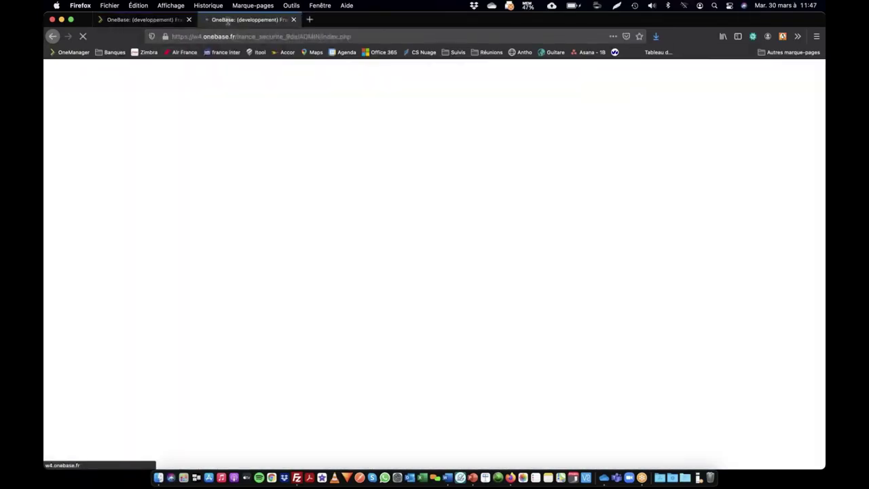
mouse_move(204, 95)
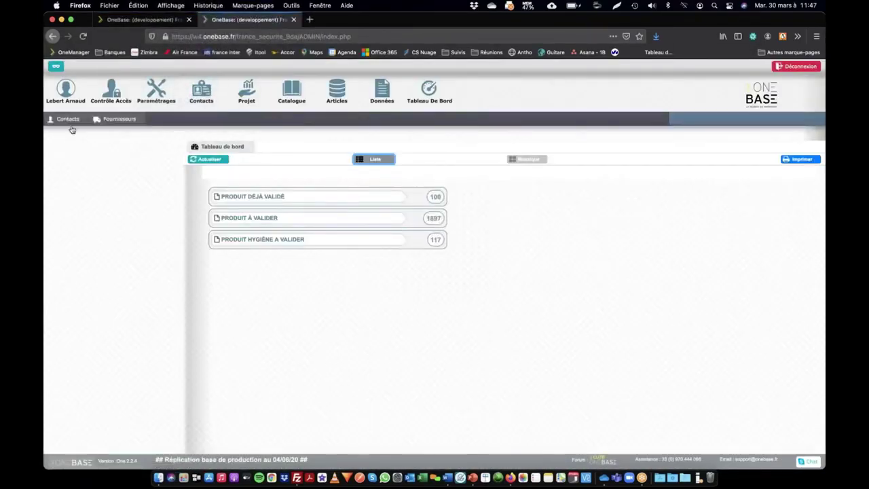
click(119, 120)
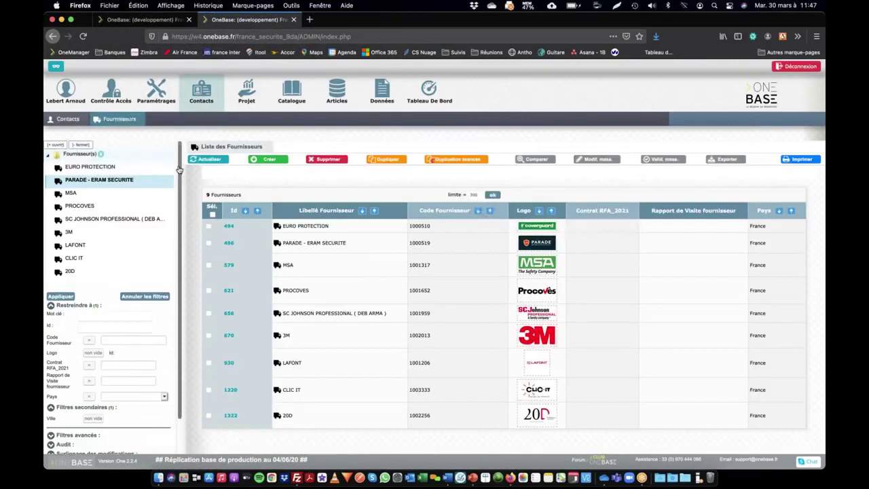
click(101, 181)
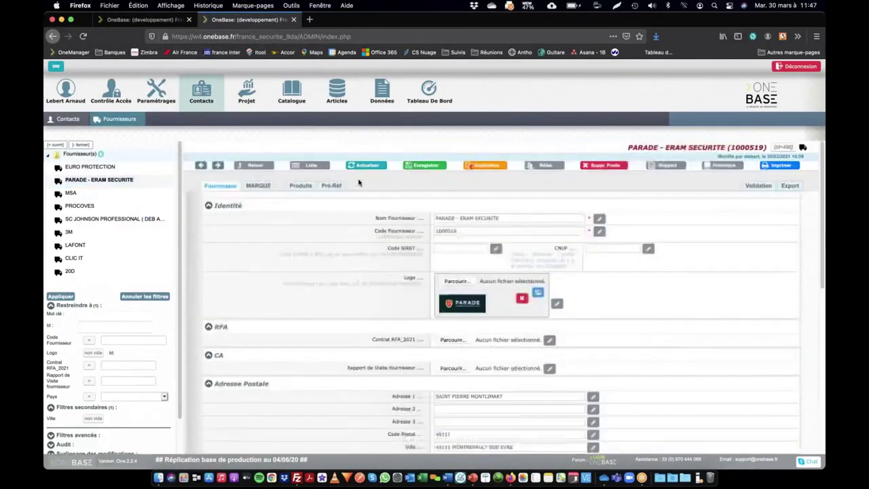
- Examine the supplier's RFA section and open the definition of its Contrat RFA_2021 field to review its settings
scroll(311, 239, down, 3)
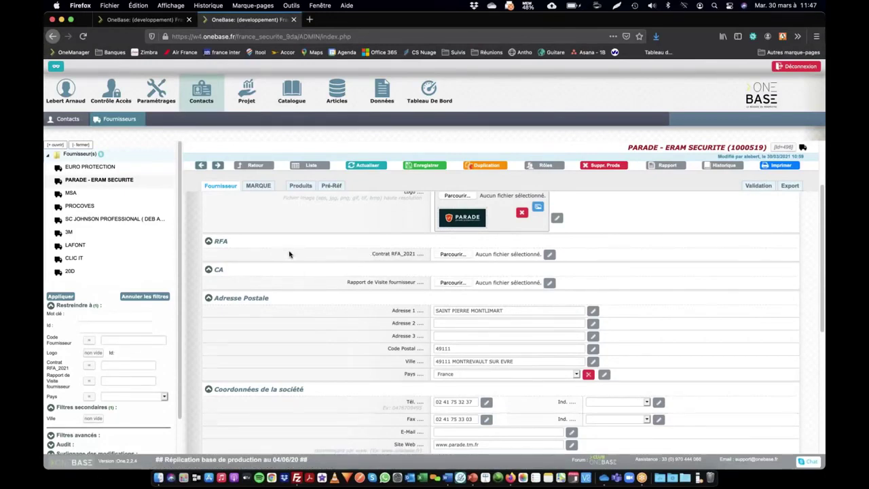
scroll(290, 254, up, 4)
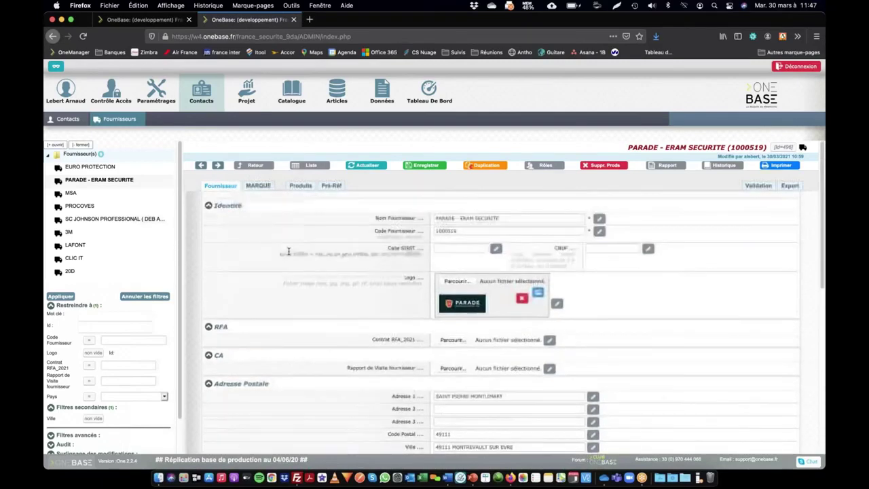
scroll(292, 250, down, 1)
scroll(311, 250, down, 2)
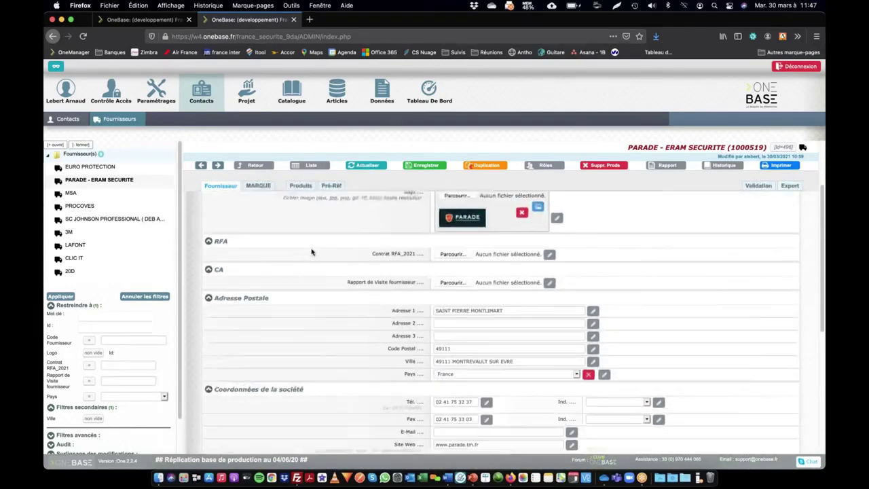
scroll(309, 250, up, 2)
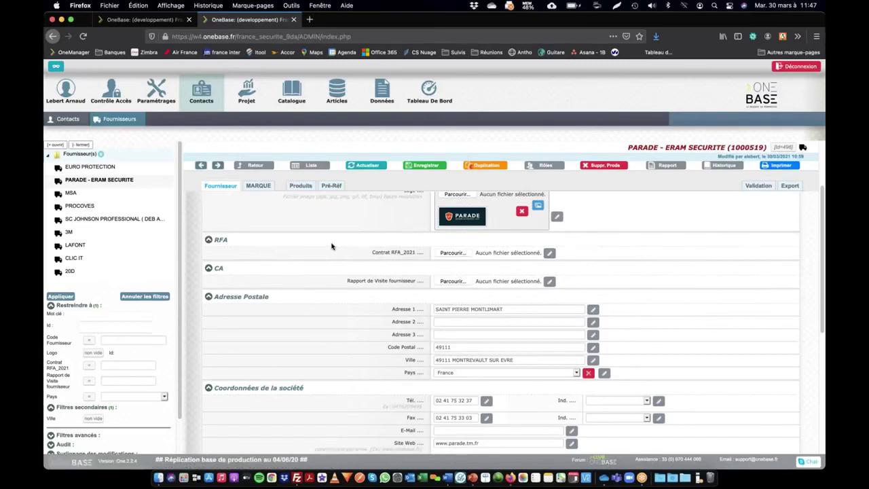
click(390, 253)
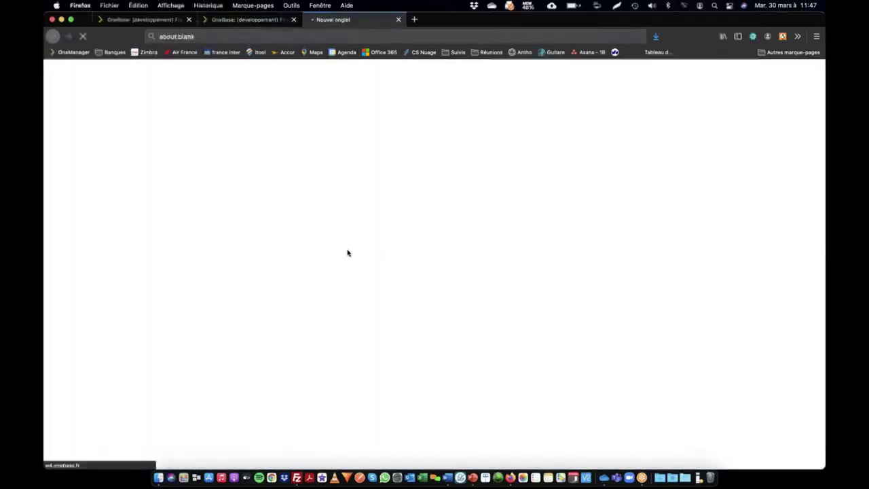
scroll(345, 251, down, 5)
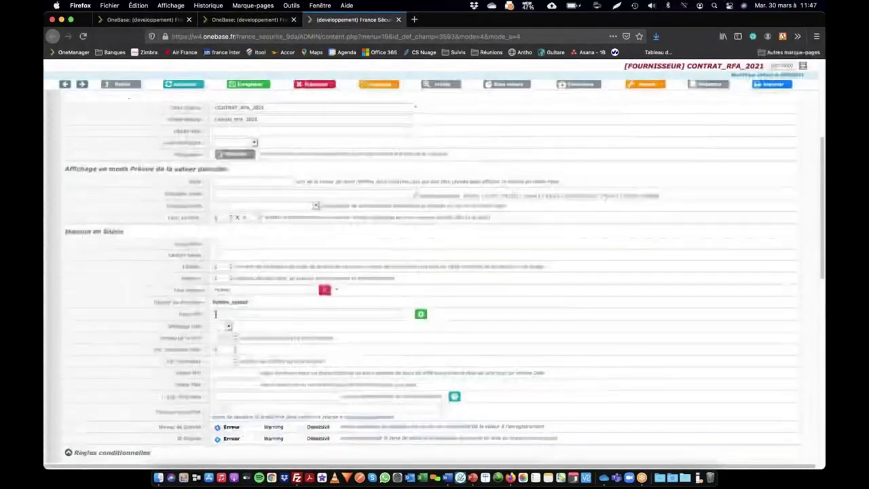
scroll(289, 288, up, 5)
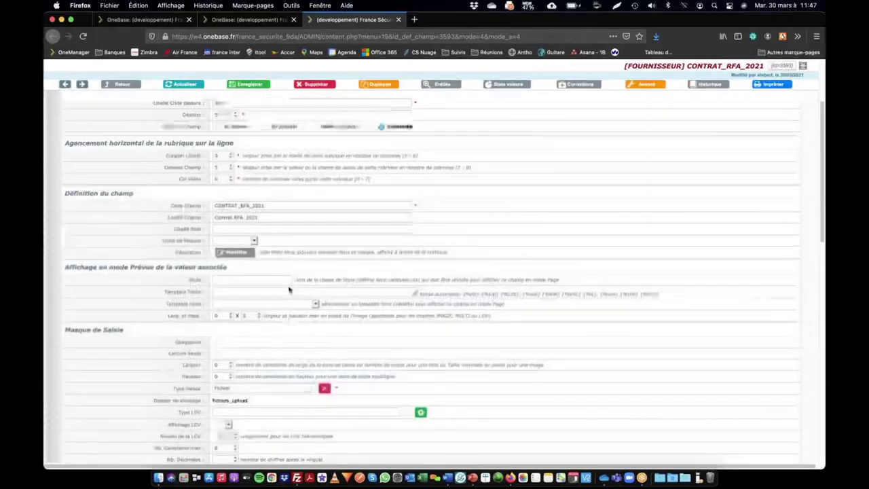
- Back in the new hotfolder, set the entity to Fournisseur (FOURNISSEUR) and the code to EXPORT_CONTRAT_RFA
click(160, 21)
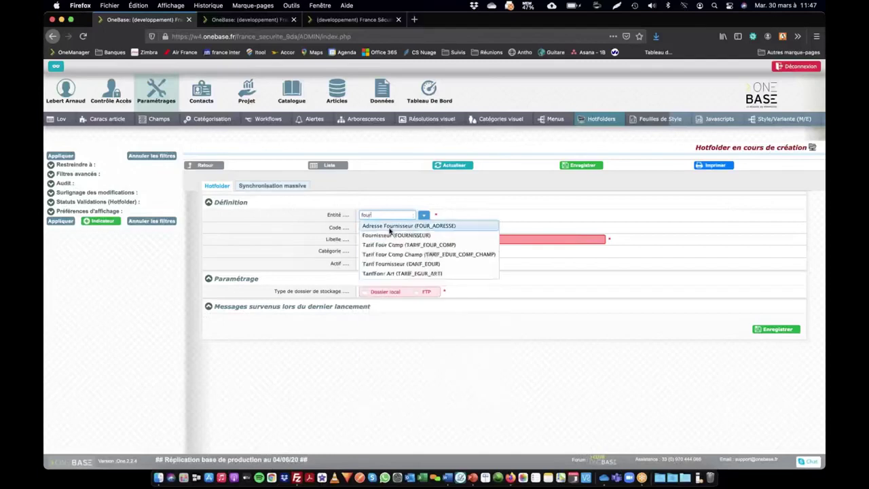
click(362, 234)
click(382, 228)
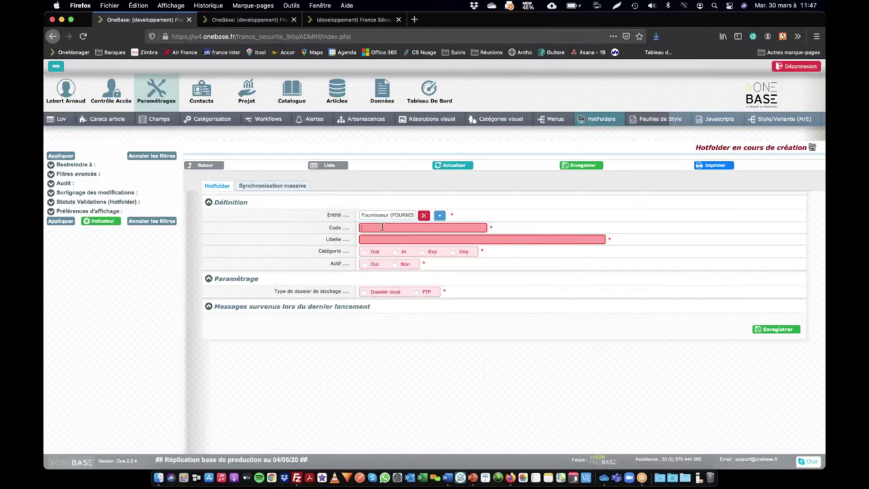
text(RFA)
key(Down)
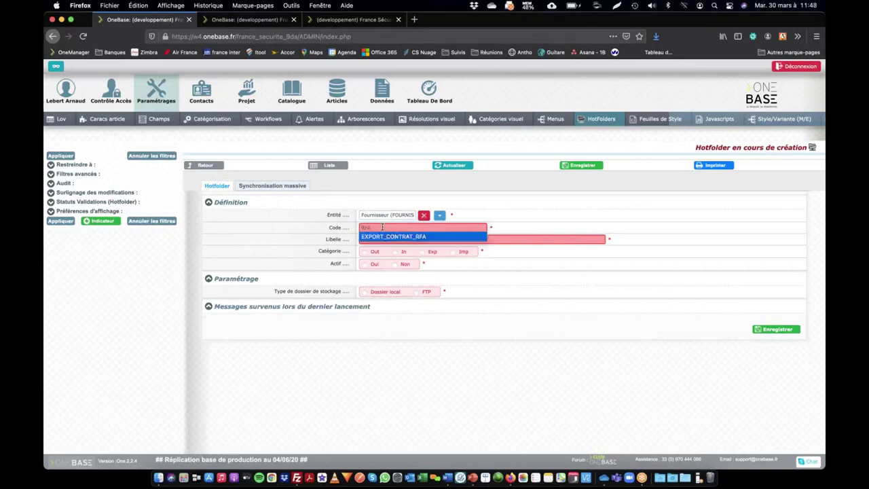
key(Tab)
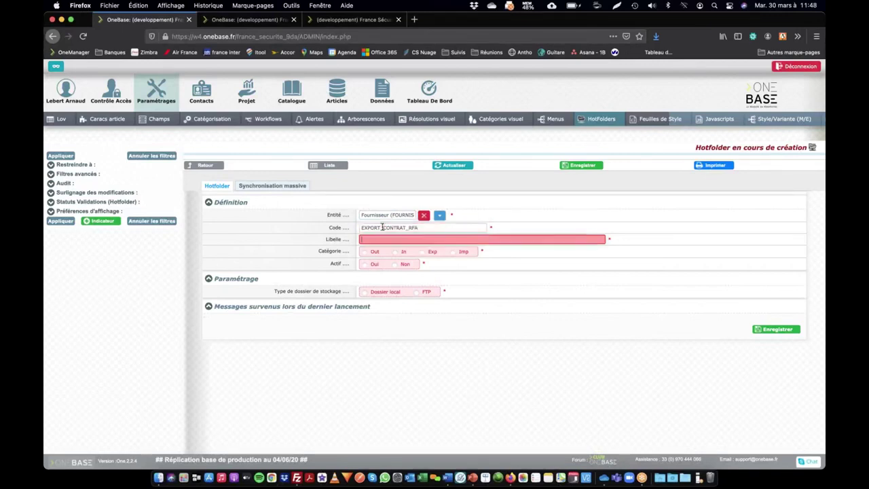
- Label the hotfolder "Mise à disposition des contrat RFA", set its category to Out and make it active
text(RFA)
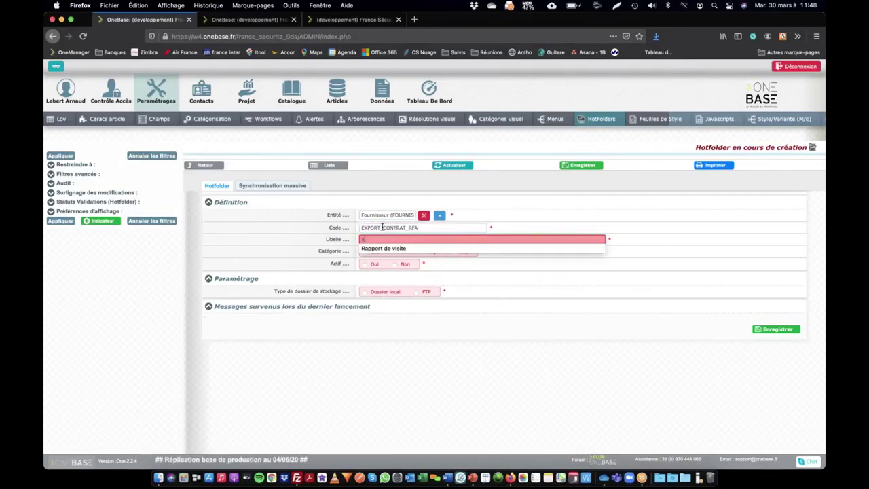
key(Down)
key(Tab)
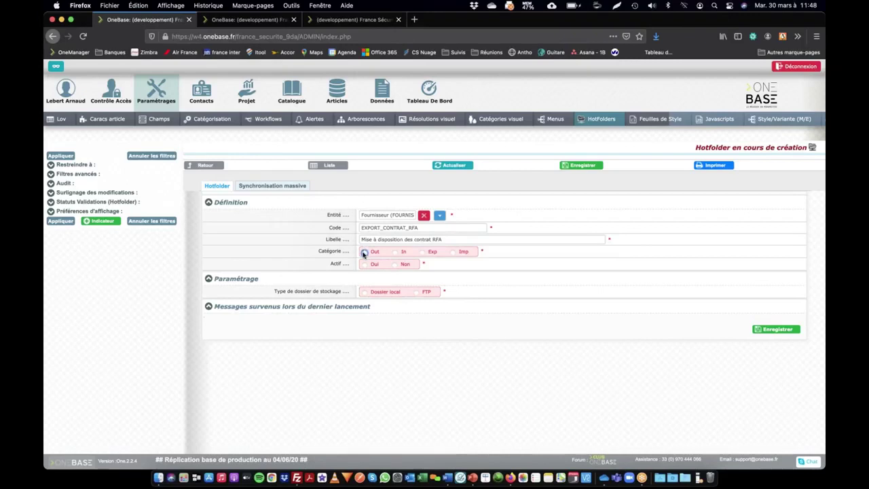
click(364, 251)
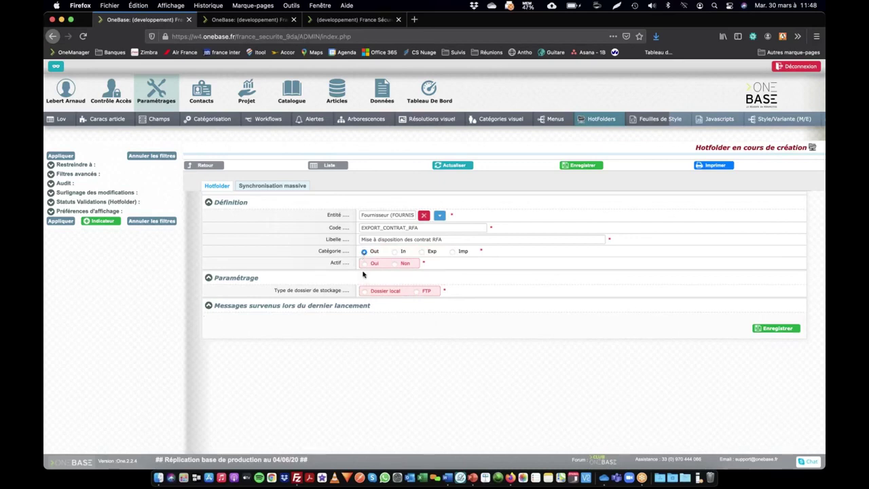
click(364, 265)
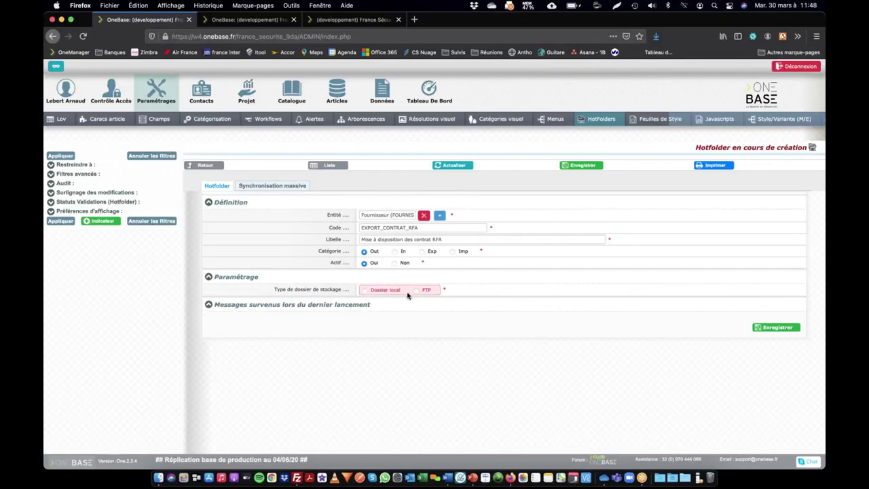
- Use FTP as the storage folder type, with host ftp.onebase.fr and login HF_EXPORT_ONETIPS
click(416, 290)
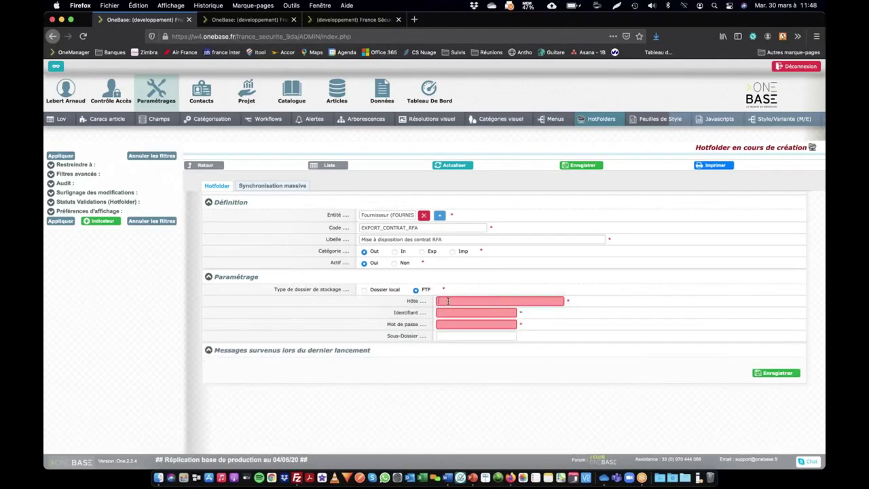
text(ft)
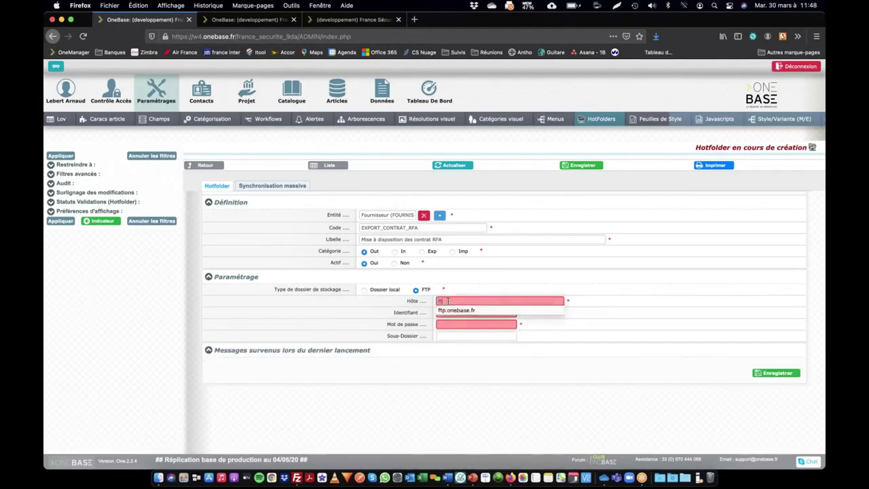
key(Down)
key(Return)
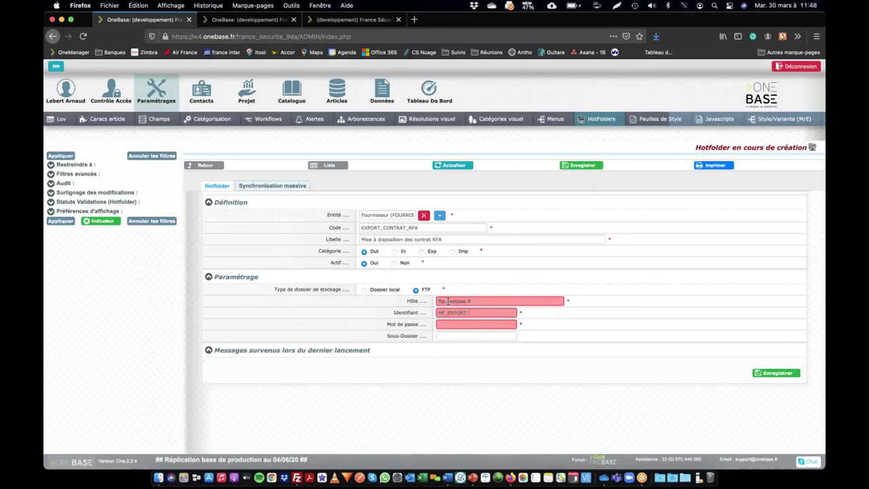
text(TIPS)
- Copy the FTP export password from the Word document into the hotfolder's password field and save the hotfolder
key(super+Tab)
key(super+Tab)
key(super+Tab)
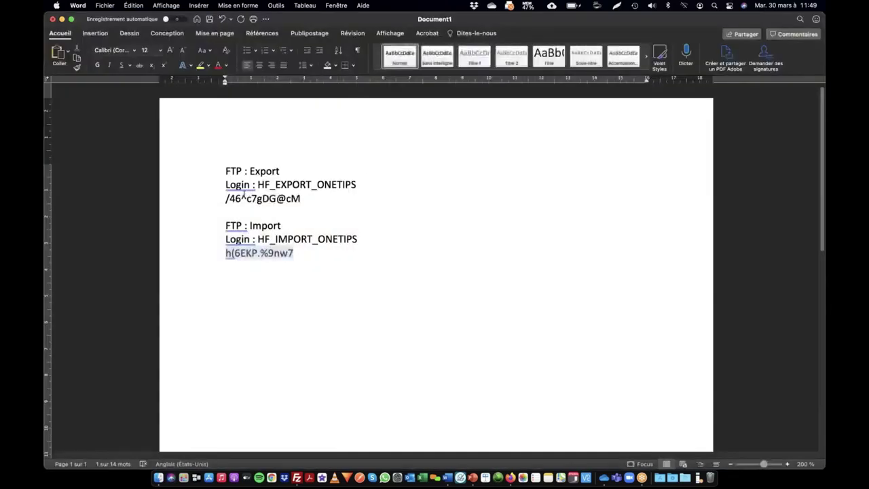
drag(225, 197, 297, 198)
key(super+c)
key(super+Tab)
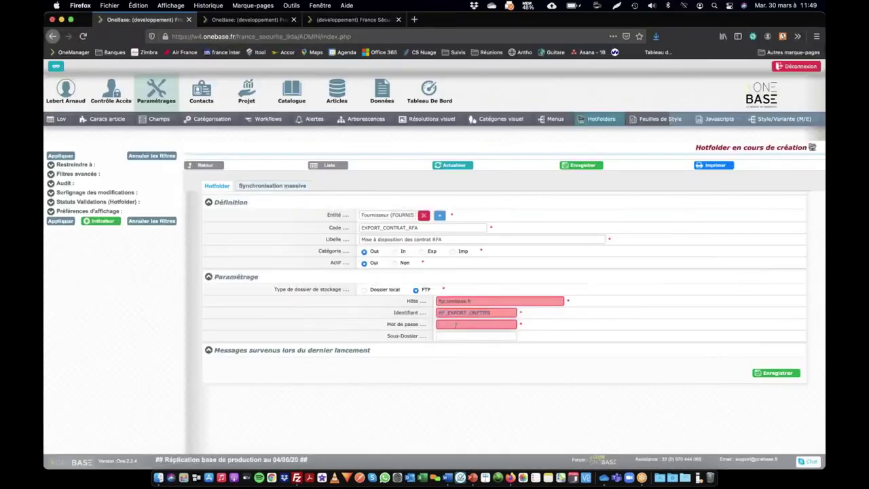
click(456, 325)
key(super+v)
key(Tab)
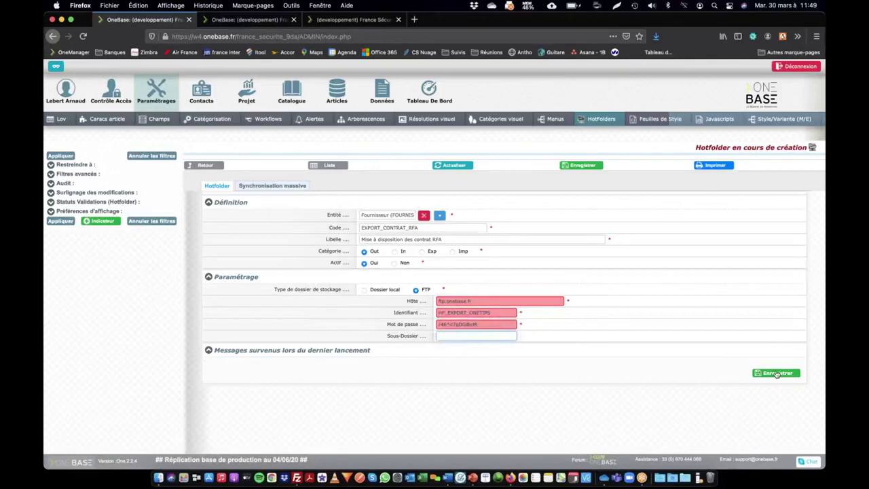
click(777, 373)
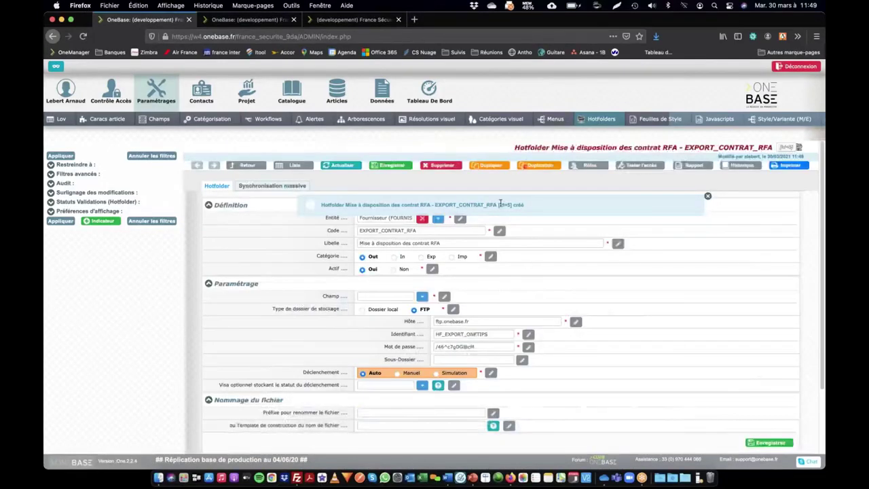
- Locate the Contrat RFA_2021 field on the supplier record and return to its definition to check the field code
double_click(510, 204)
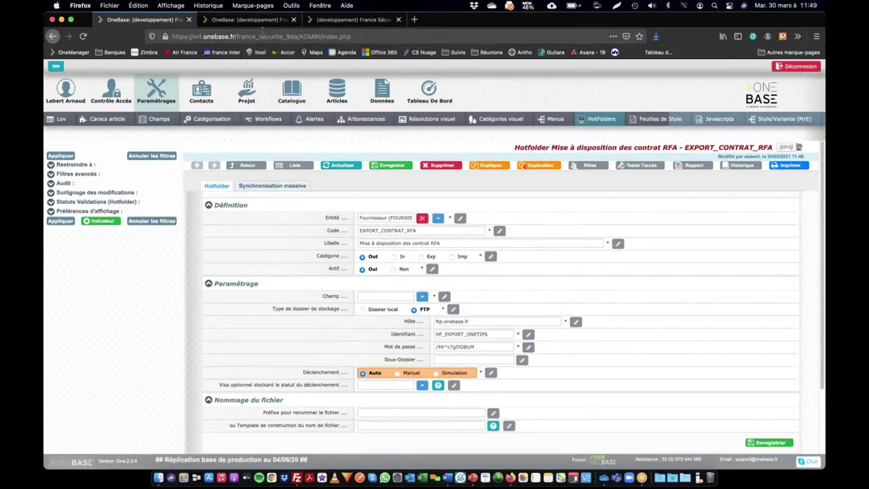
click(353, 19)
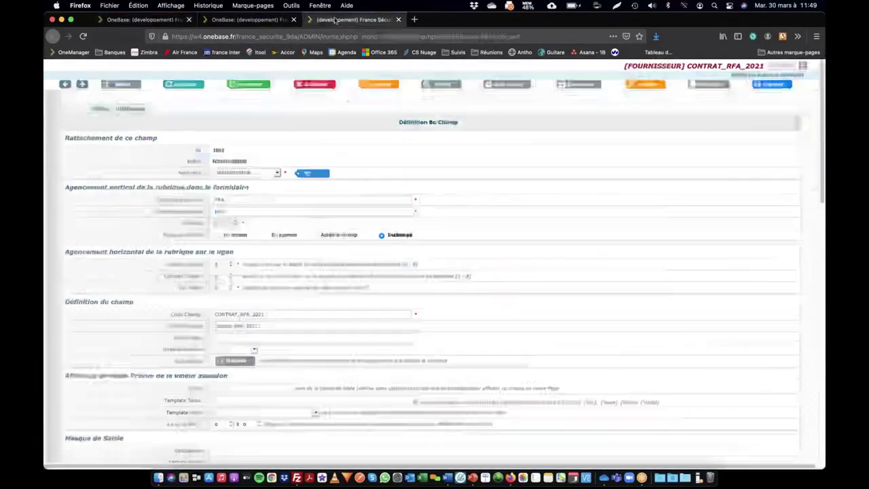
click(253, 5)
click(217, 21)
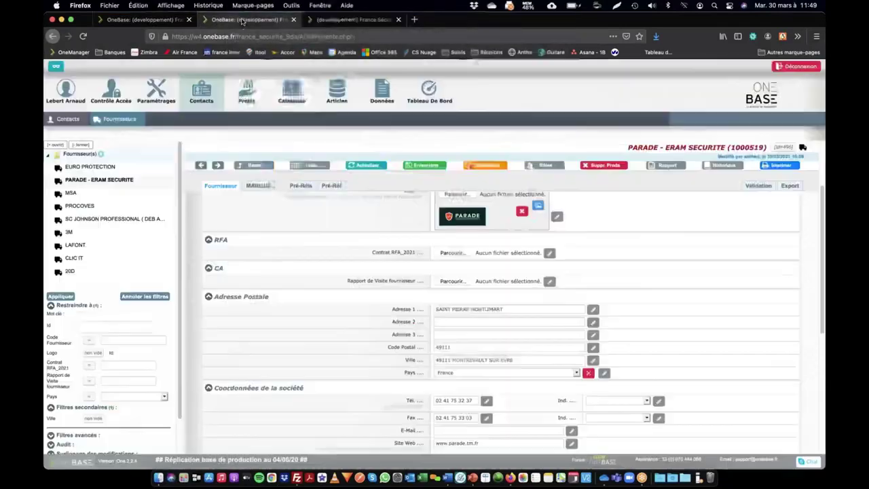
scroll(370, 290, down, 2)
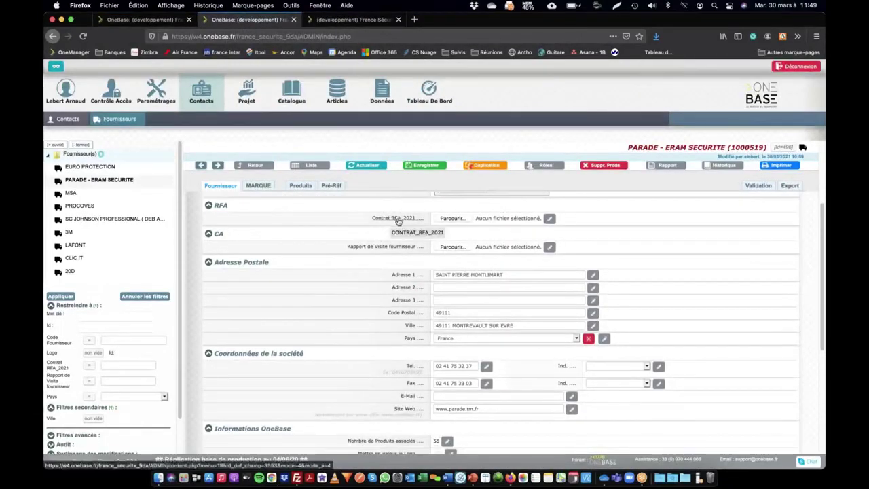
click(373, 219)
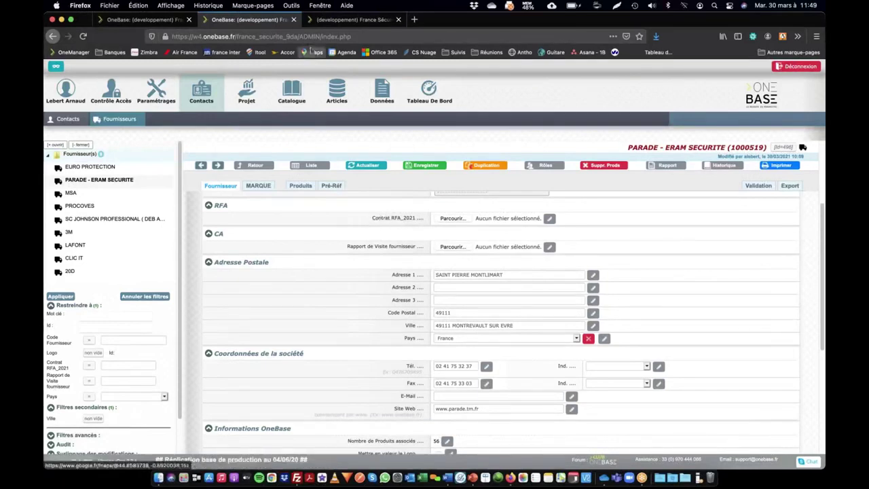
click(339, 21)
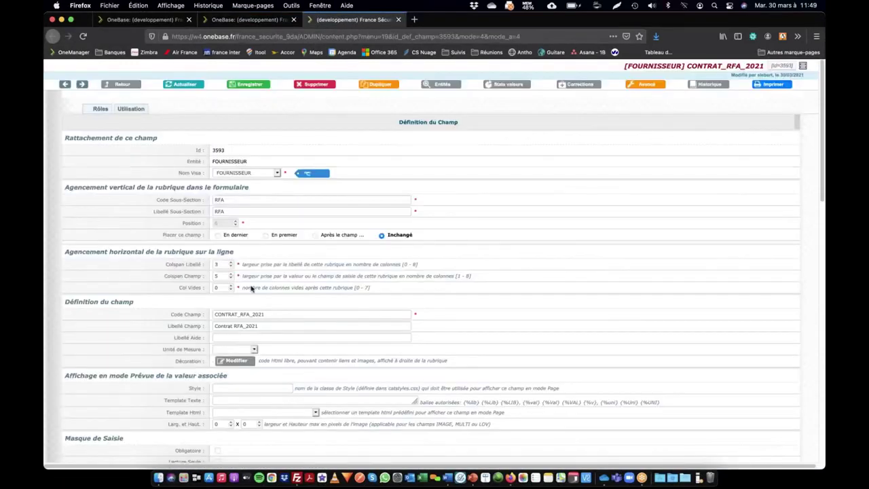
- Back on the EXPORT_CONTRAT_RFA hotfolder, set its field to [FOURNISSEUR] CONTRAT_RFA_2021 and save the hotfolder
click(150, 21)
click(376, 296)
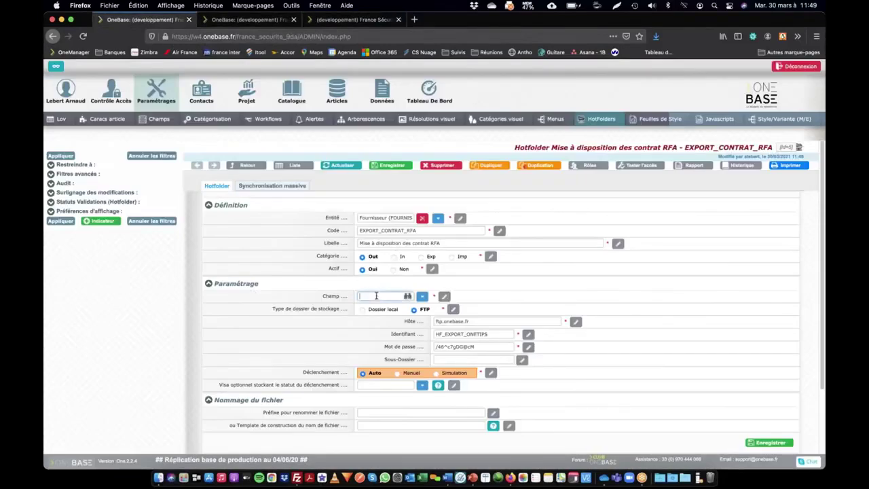
text(RFA)
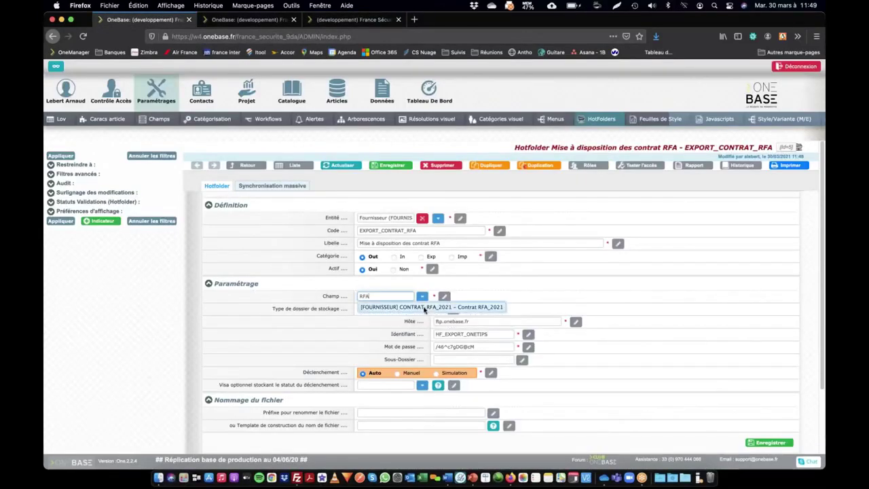
click(425, 307)
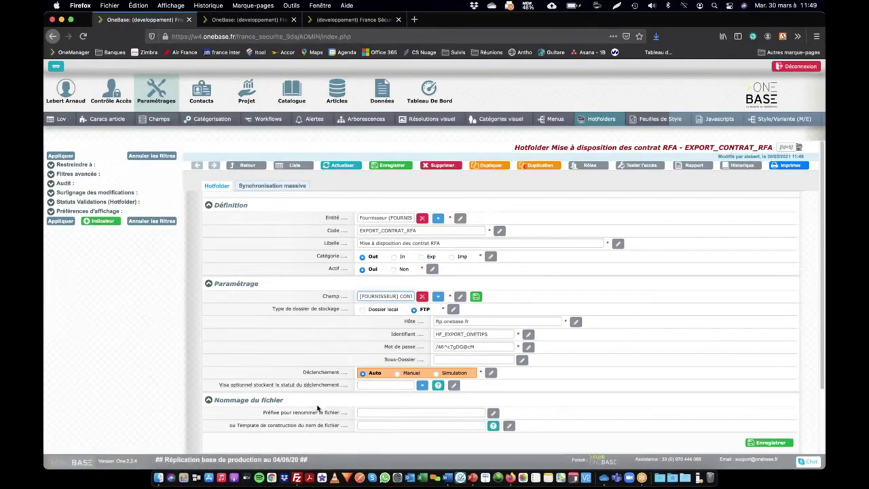
scroll(302, 415, down, 2)
scroll(306, 402, down, 2)
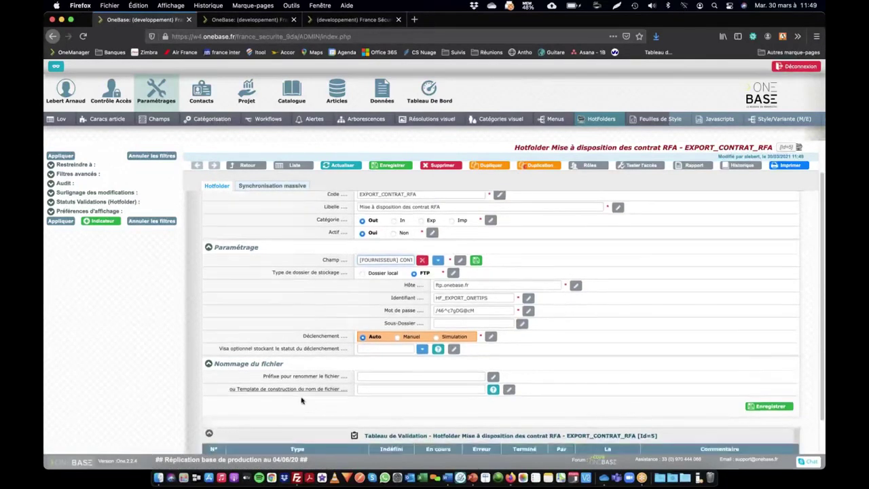
click(764, 403)
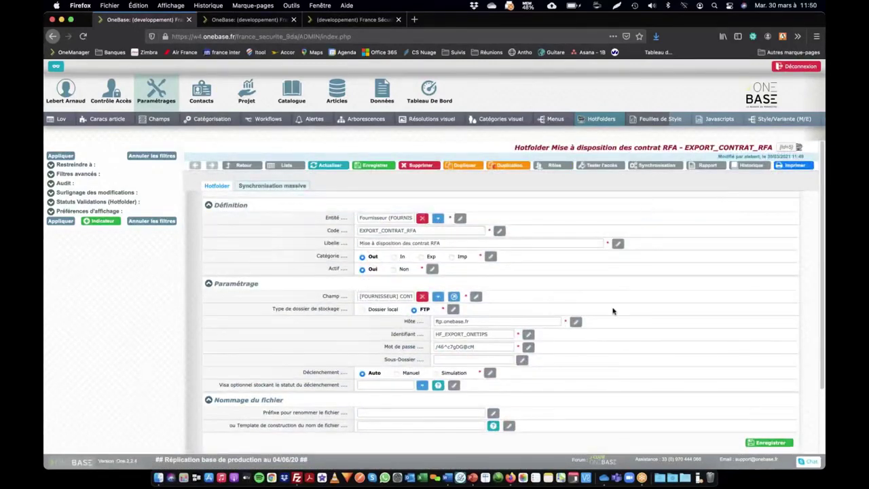
- Switch to FileZilla to refresh the HF_EXPORT_ONETIPS remote folder, and return to the RFA section of the PARADE supplier record in OneBase
click(297, 475)
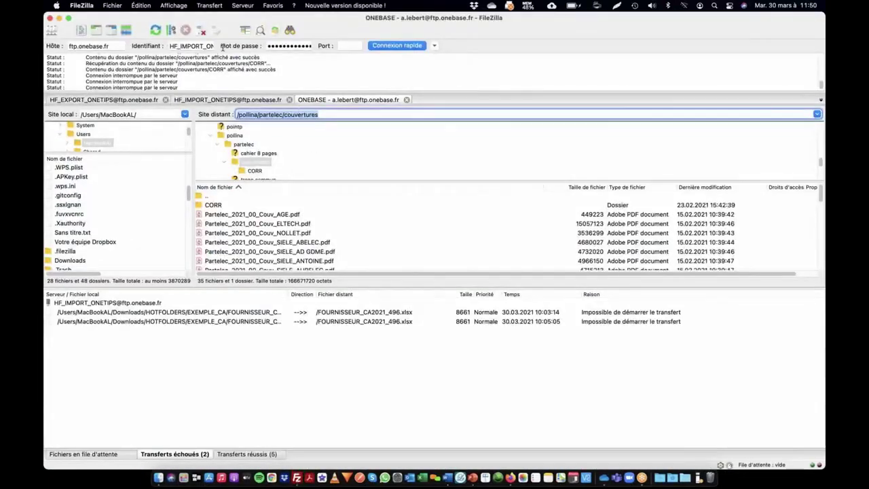
click(399, 102)
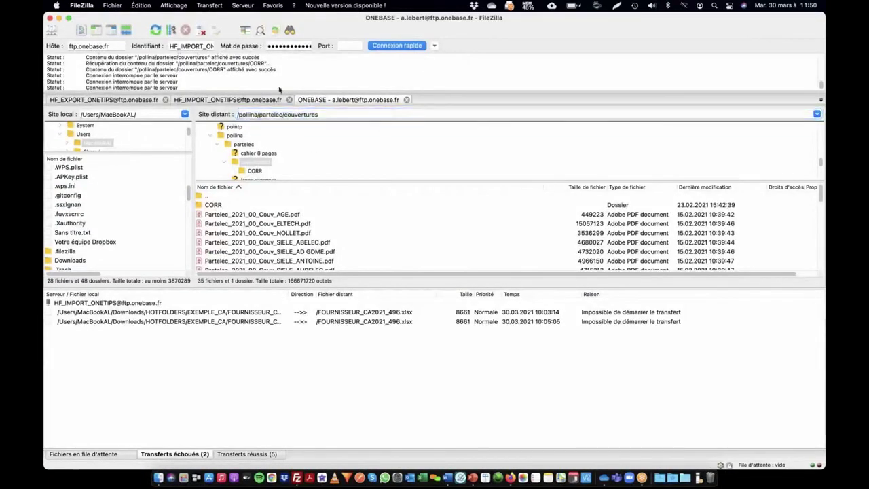
click(239, 102)
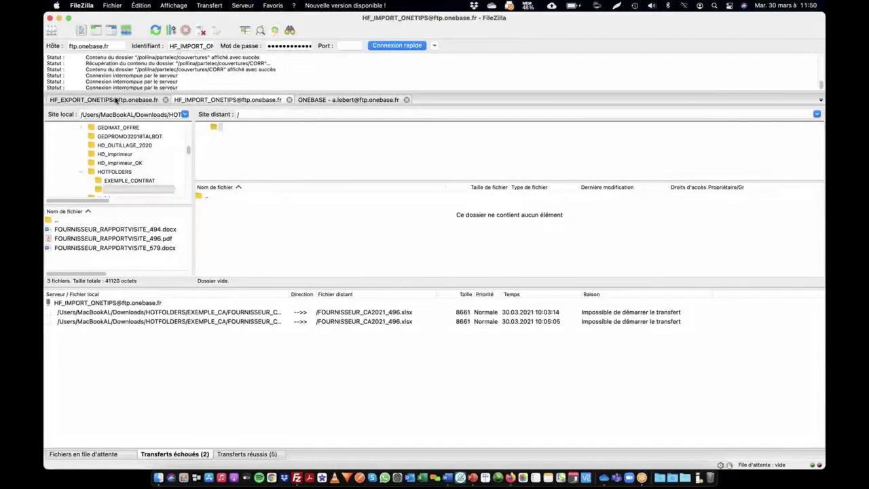
click(116, 100)
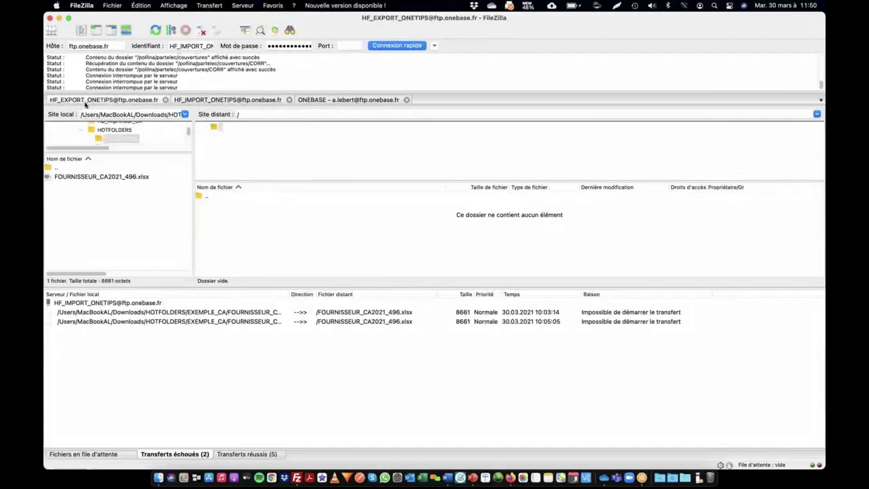
right_click(241, 216)
click(262, 283)
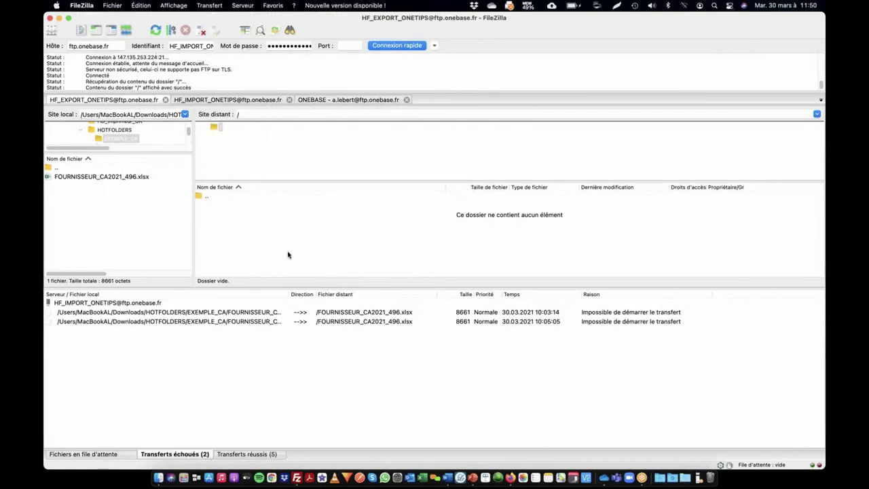
key(super+Tab)
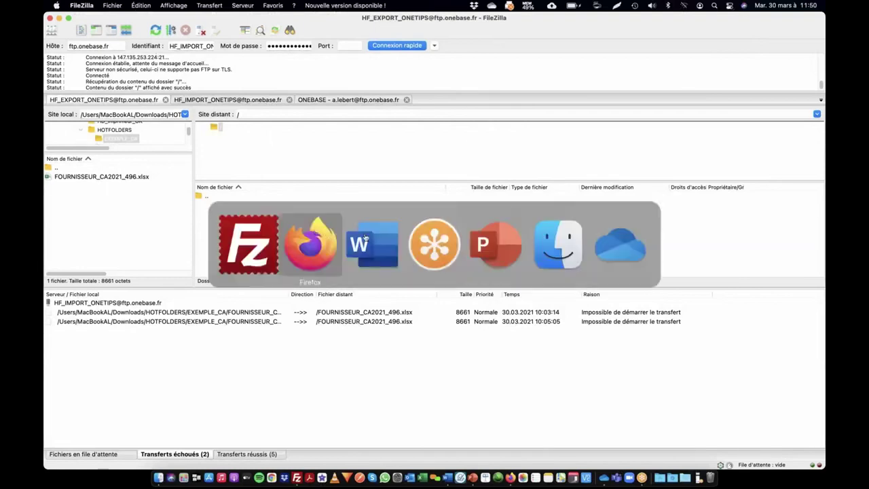
click(299, 244)
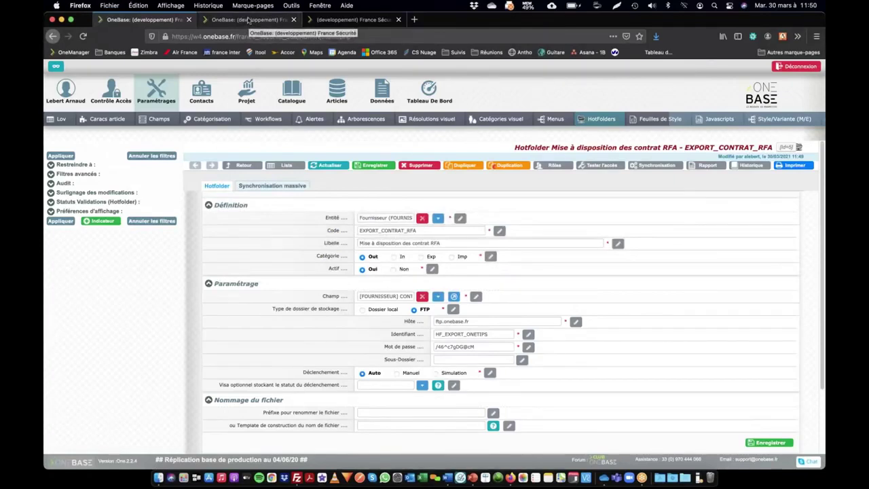
click(249, 21)
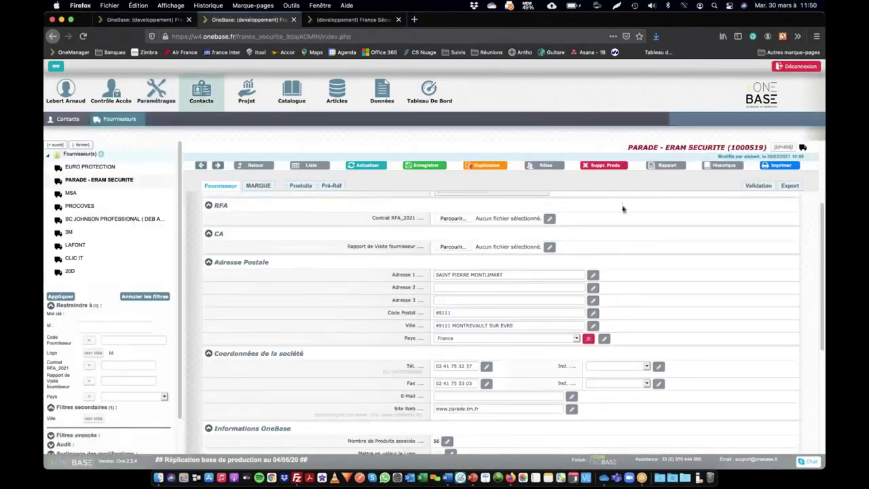
scroll(370, 251, up, 1)
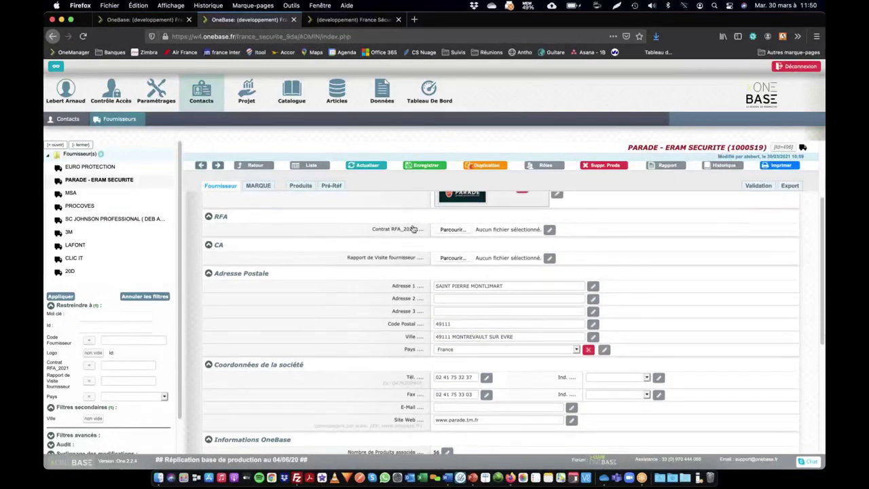
- Select FOURNISSEUR_RAPPORTVISITE_579.pdf from the HOTFOLDERS example folders for the supplier's Contrat RFA_2021 field
click(453, 232)
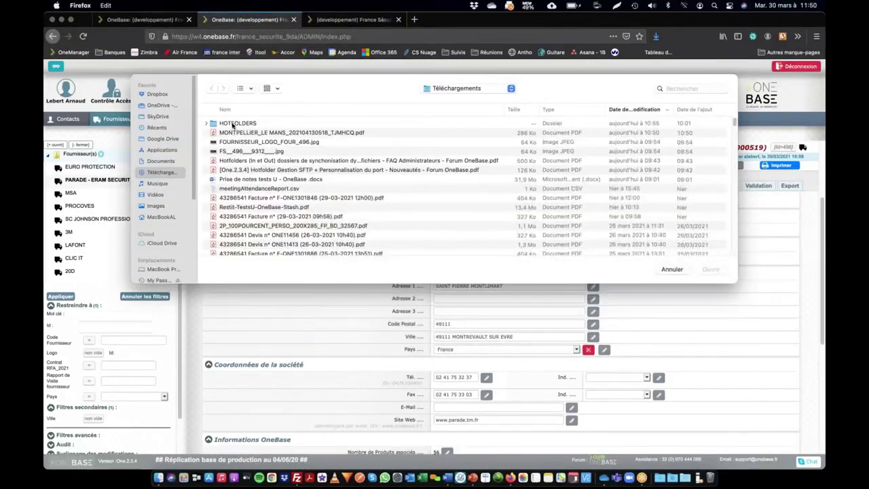
click(224, 123)
double_click(215, 125)
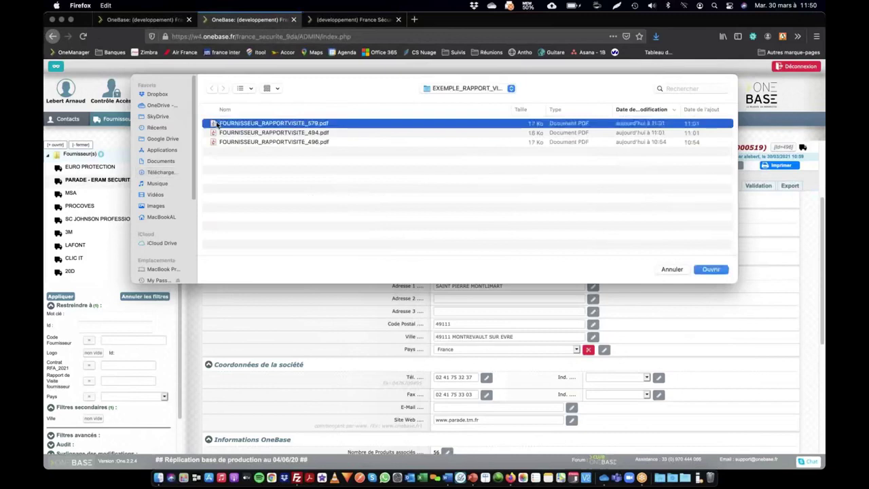
double_click(216, 123)
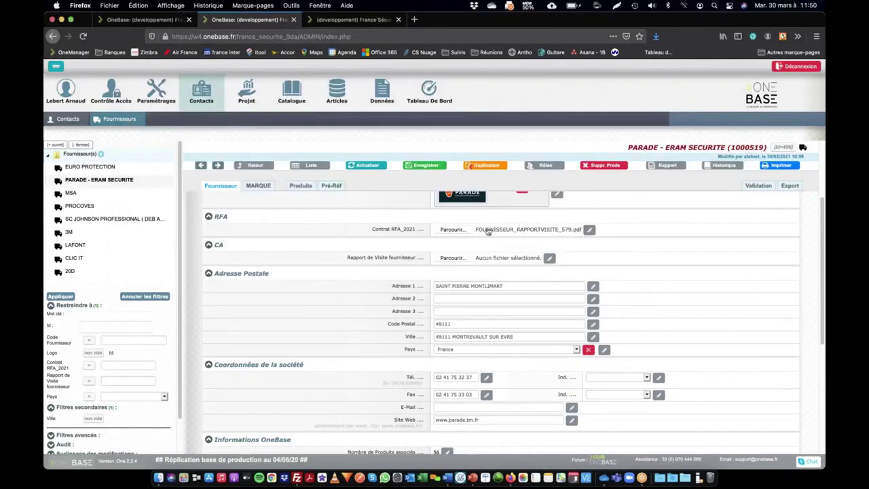
- Use Contrat RFA_PARADE.docx from the EXEMPLE_CONTRAT folder as the supplier's Contrat RFA_2021 file and save the record
click(452, 230)
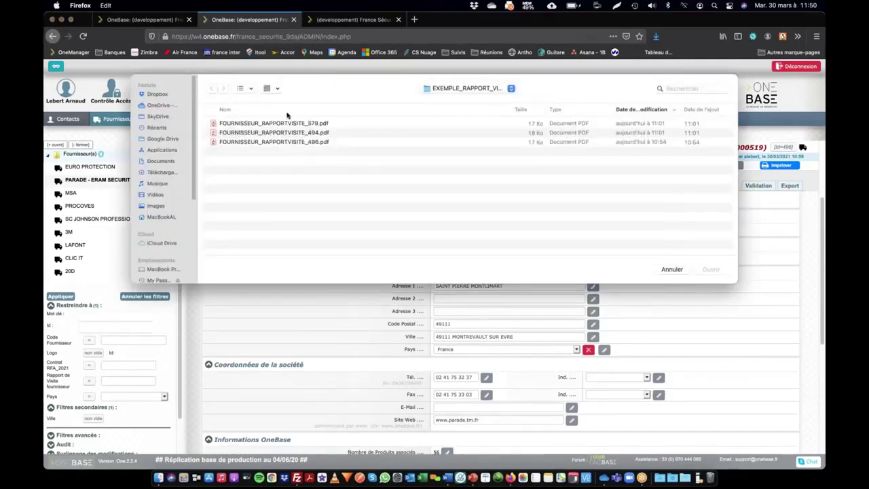
click(435, 87)
click(431, 99)
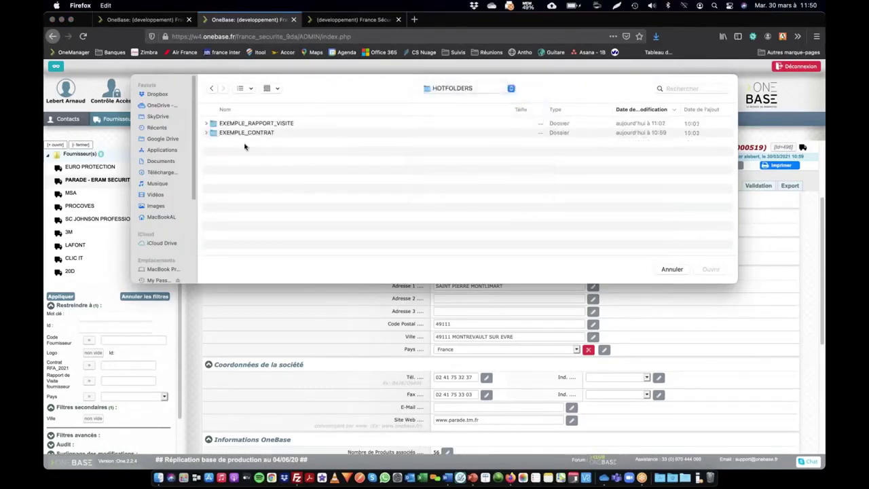
double_click(234, 133)
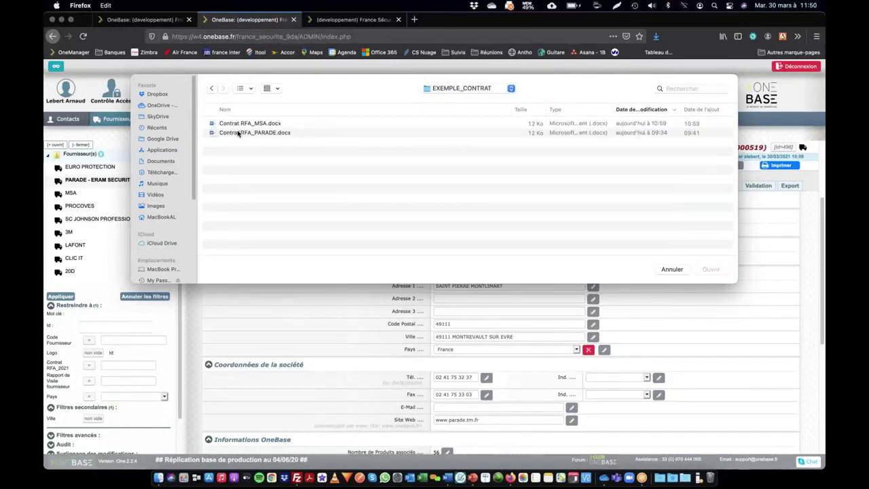
double_click(238, 133)
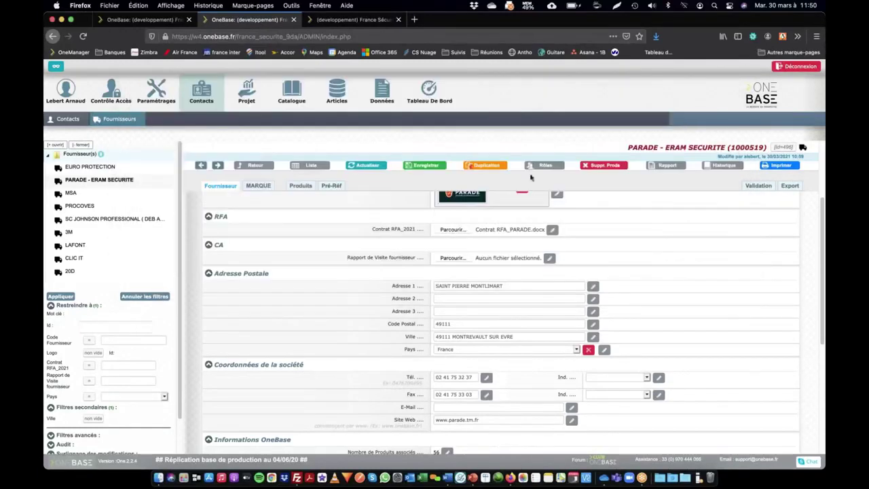
click(434, 167)
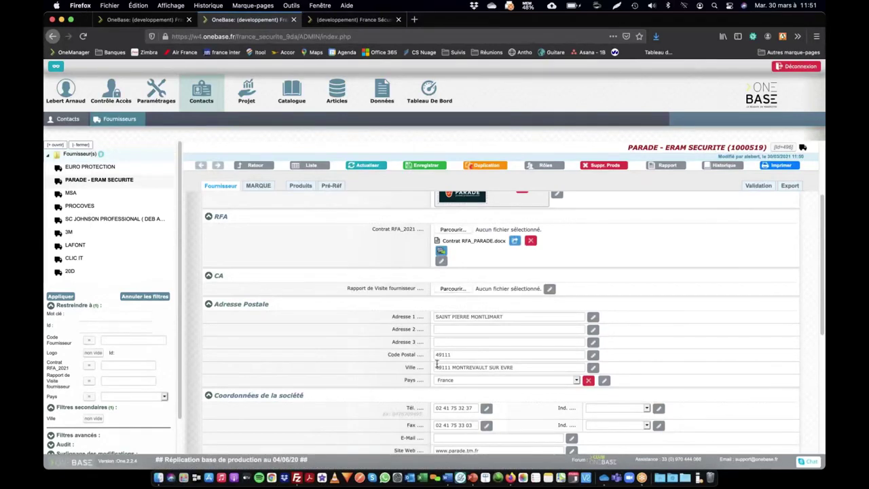
- Switch to FileZilla and refresh the HF_EXPORT_ONETIPS remote folder to check for the exported PARADE contract
click(296, 476)
right_click(279, 230)
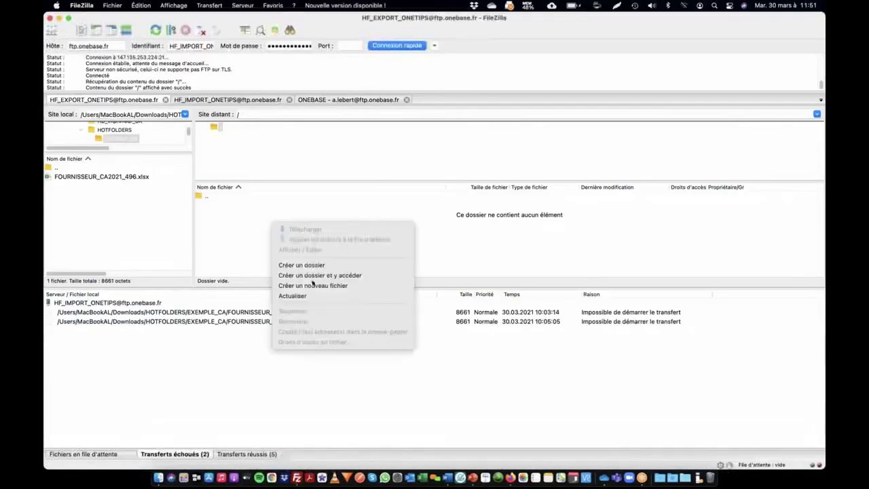
click(298, 297)
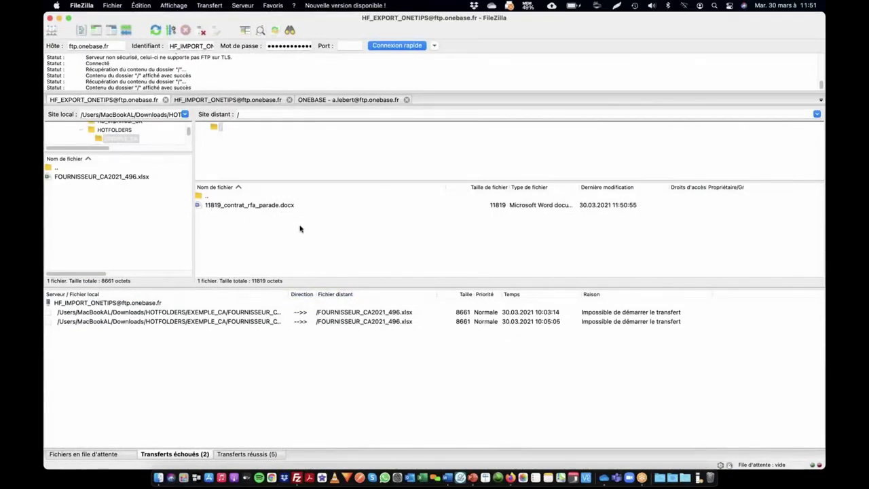
- Return to OneBase, open the MSA supplier record, attach Contrat RFA_MSA.docx as its Contrat RFA_2021 file and save the record
key(super+Tab)
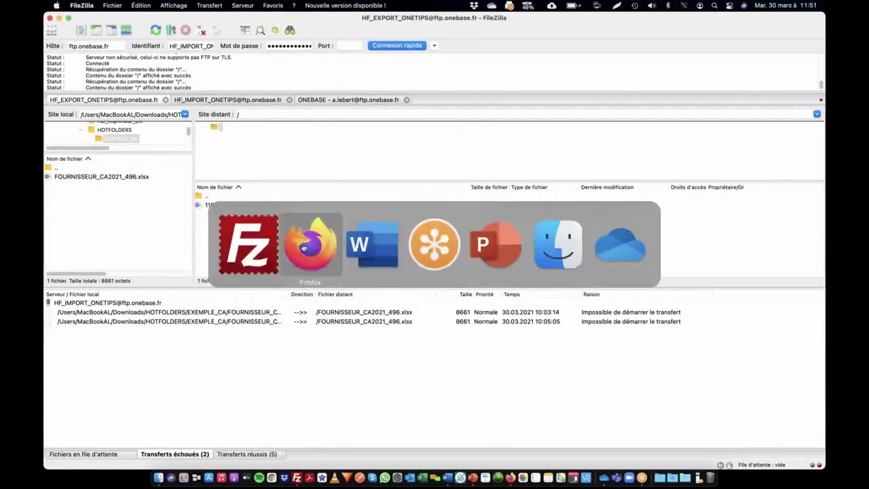
click(303, 249)
click(260, 171)
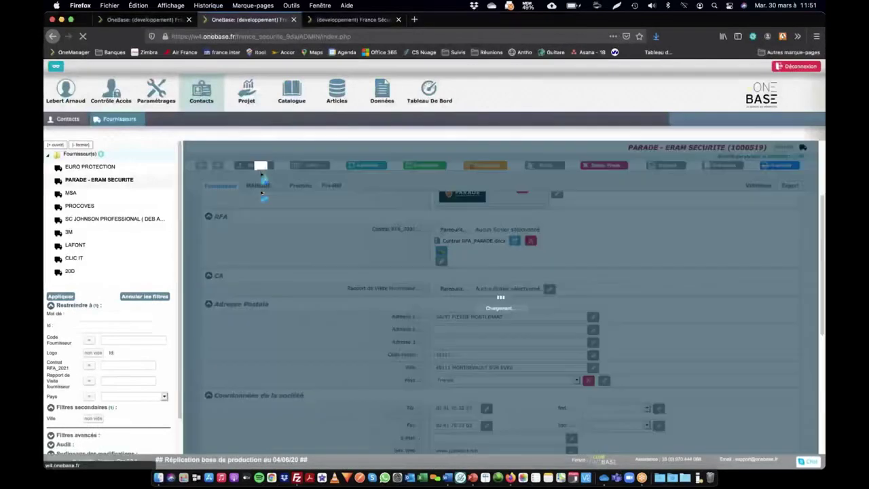
click(285, 268)
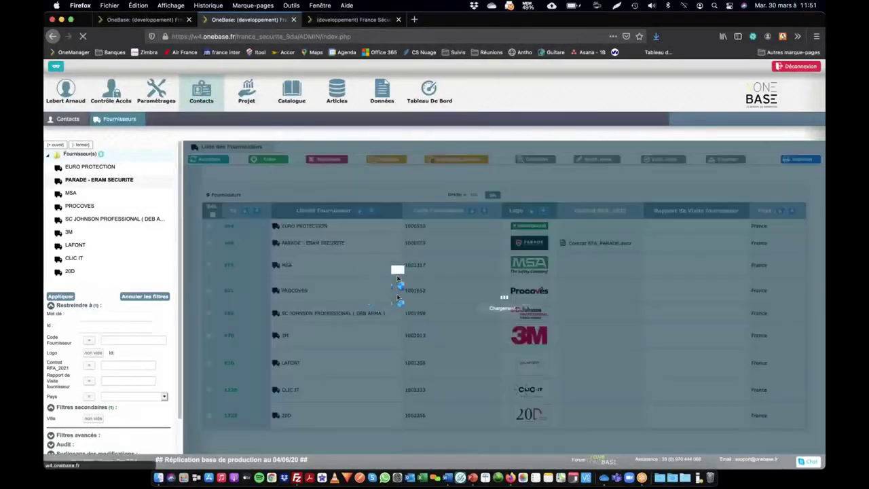
scroll(502, 250, down, 1)
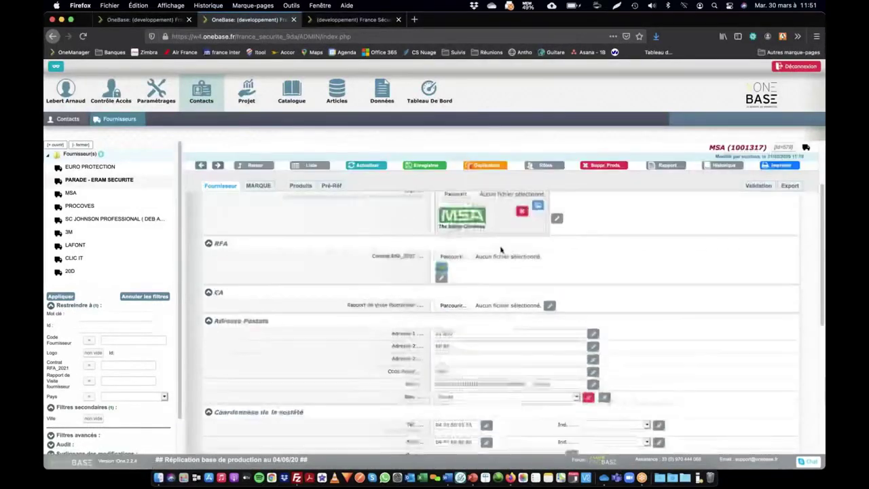
click(451, 256)
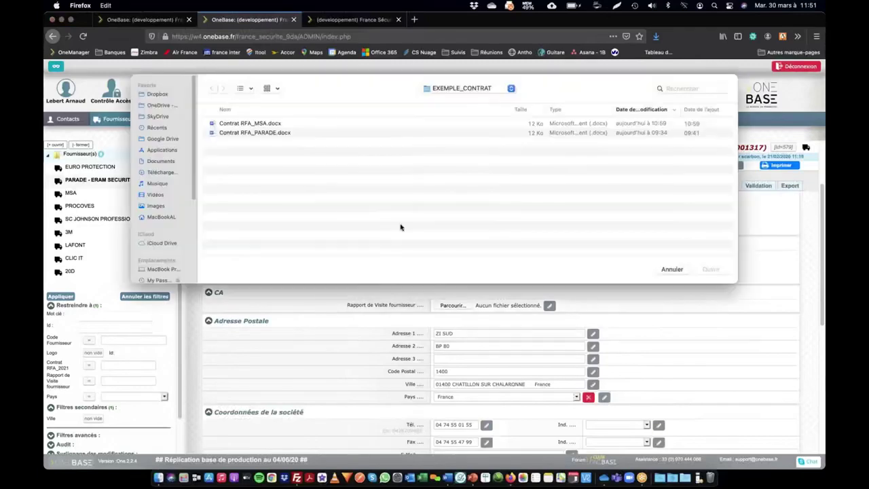
double_click(252, 124)
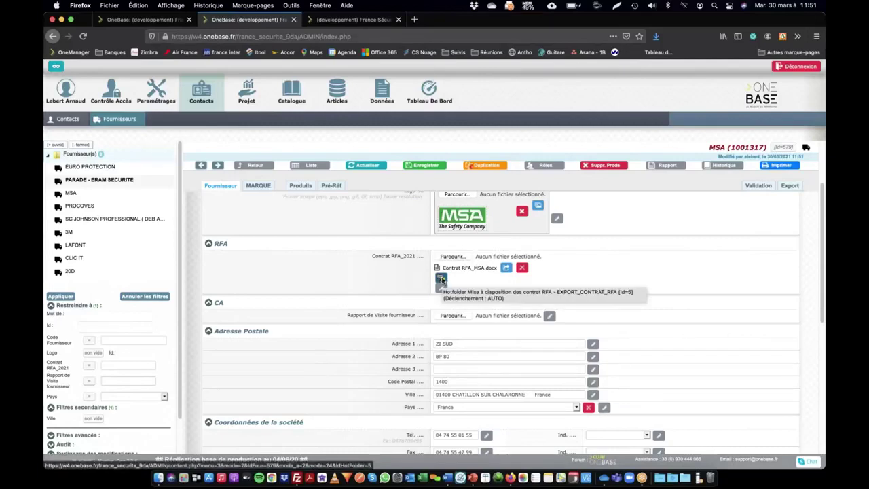
- Manually trigger the "Mise à disposition des contrat RFA" hotfolder for MSA's contract and check the refreshed export folder in FileZilla
click(442, 280)
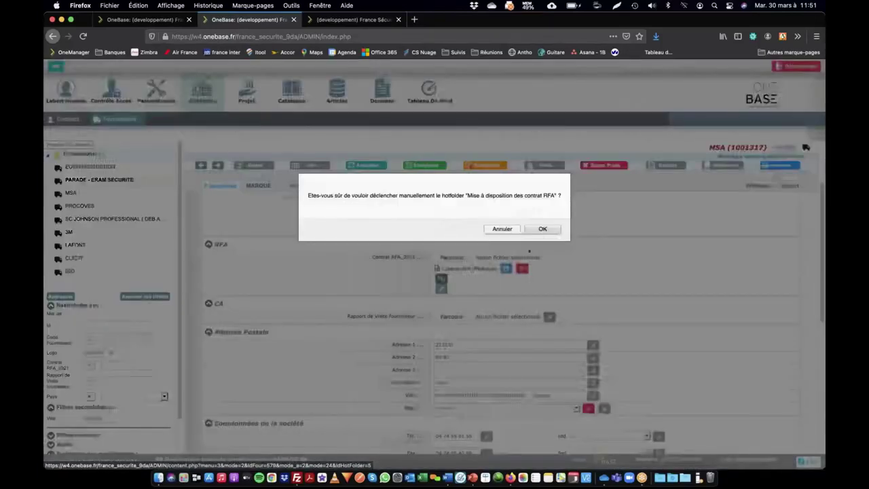
click(542, 229)
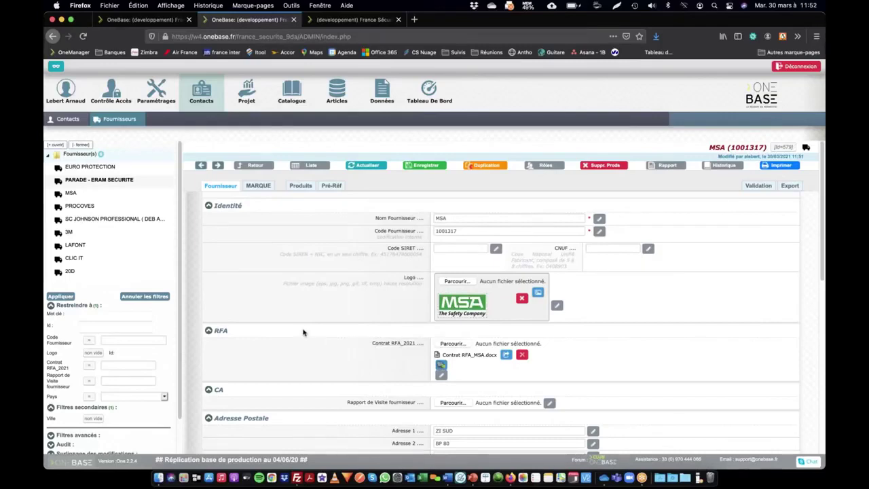
key(super+Tab)
click(301, 264)
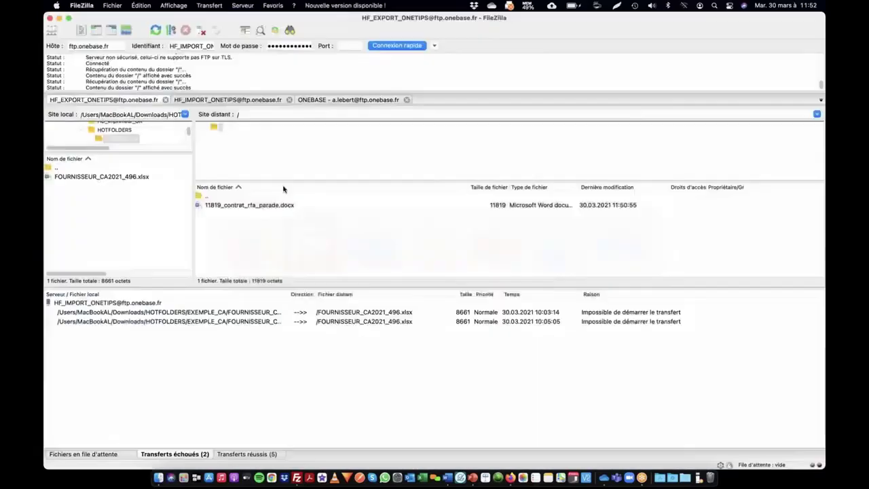
right_click(288, 227)
click(313, 298)
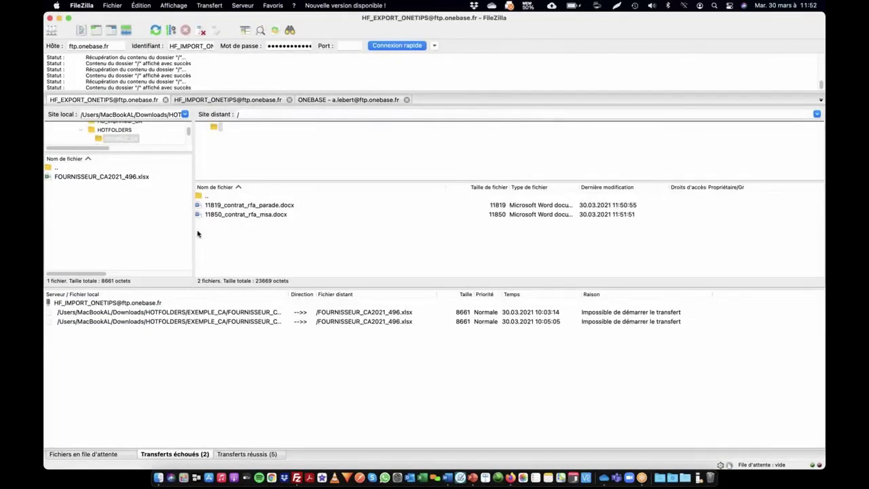
key(super+Tab)
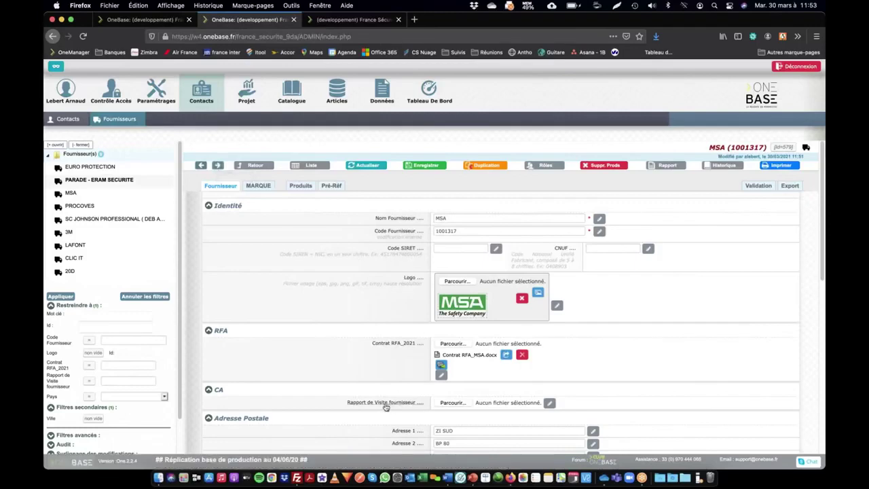
- Review the MSA record's Rapport de Visite fournisseur field, and start a new hotfolder with Fournisseur (FOURNISSEUR) as its entity
scroll(369, 403, down, 1)
scroll(369, 403, down, 2)
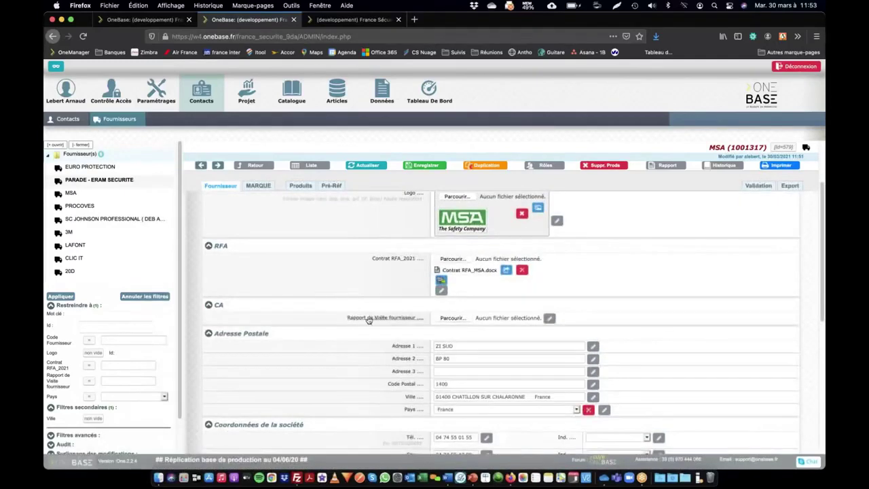
scroll(368, 320, down, 1)
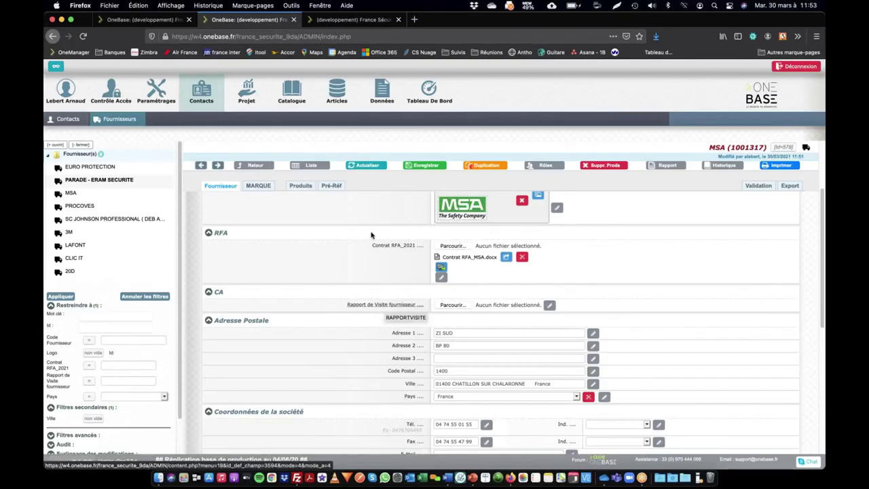
click(146, 19)
click(238, 170)
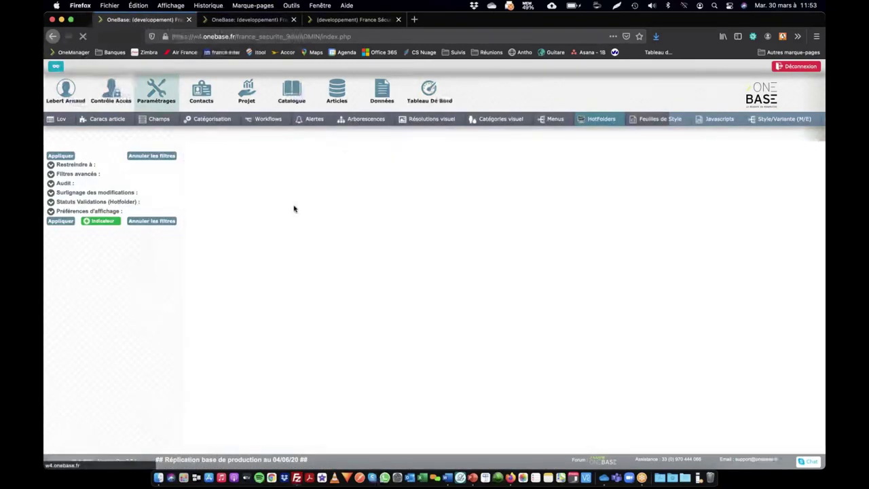
click(263, 160)
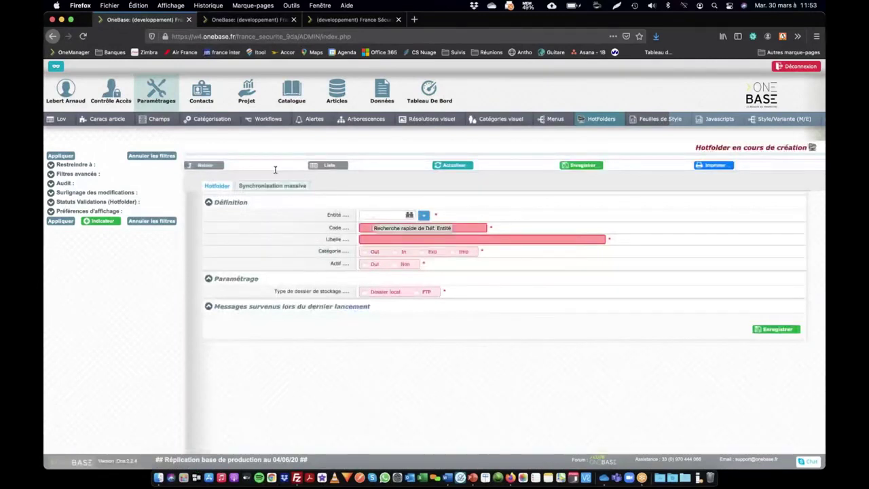
click(373, 213)
text(four)
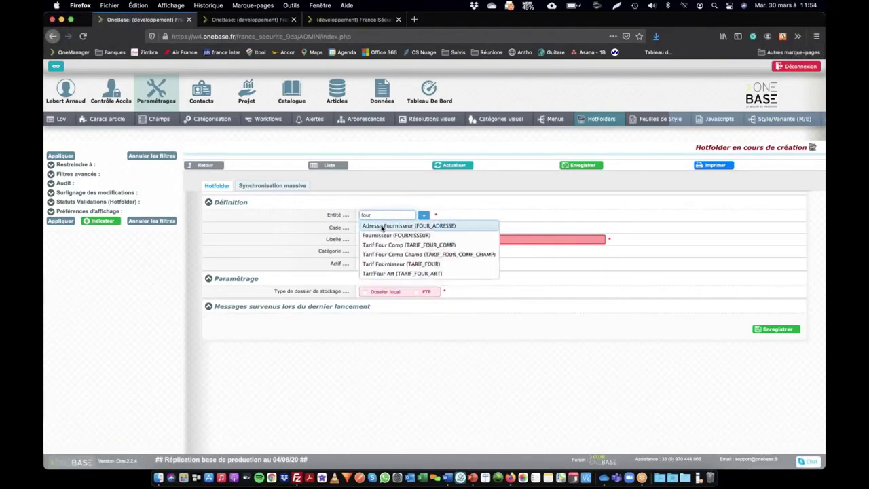
click(386, 236)
- Give the new hotfolder the code IMPORT_RAPPORT_DE_VISITE and label Rapport de visite, with category In and Actif set to Oui
click(372, 228)
text(Imp)
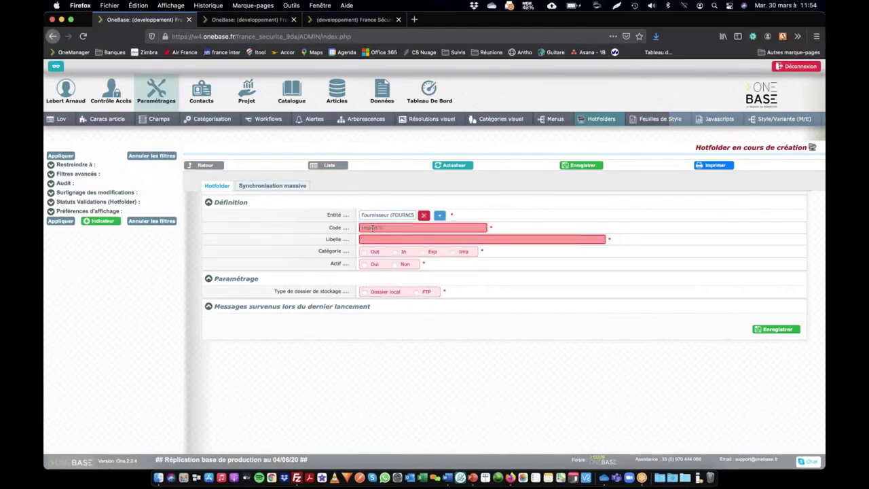
text(ort Rapport de visite)
key(Tab)
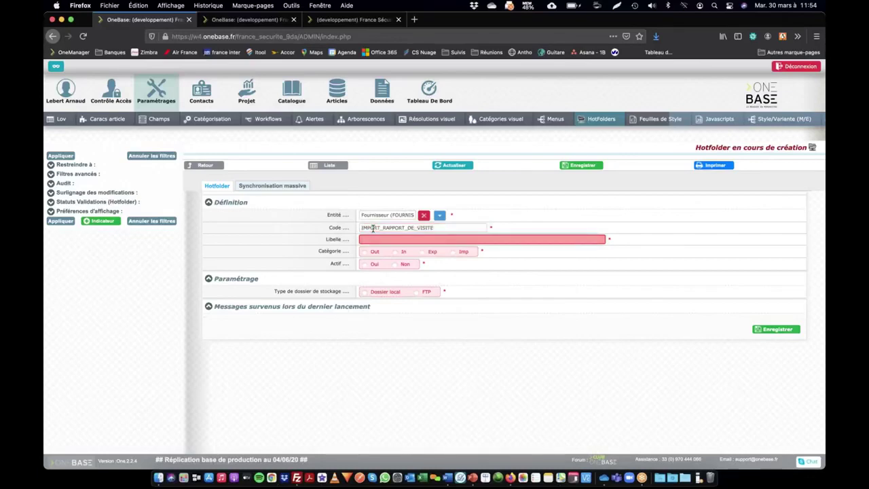
text(Rapport de)
key(Down)
key(Tab)
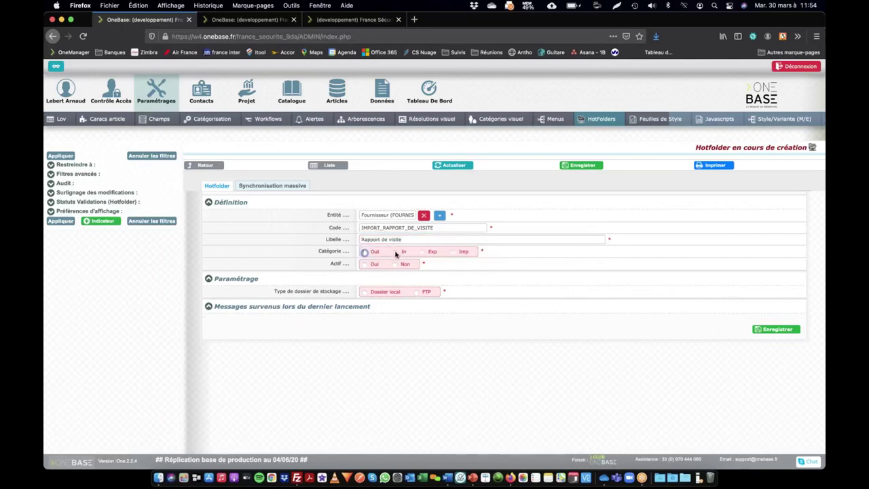
click(396, 254)
click(364, 264)
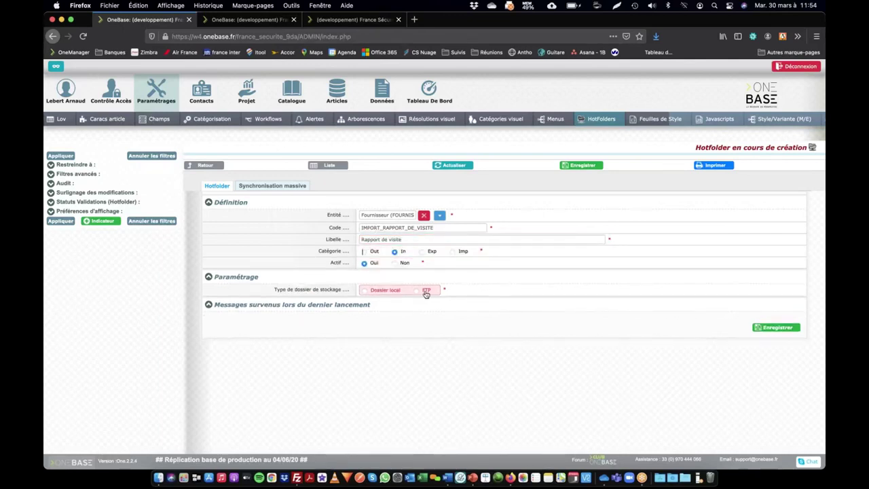
- Set the hotfolder's storage type to FTP with ftp.onebase.fr as the host
click(423, 291)
click(451, 300)
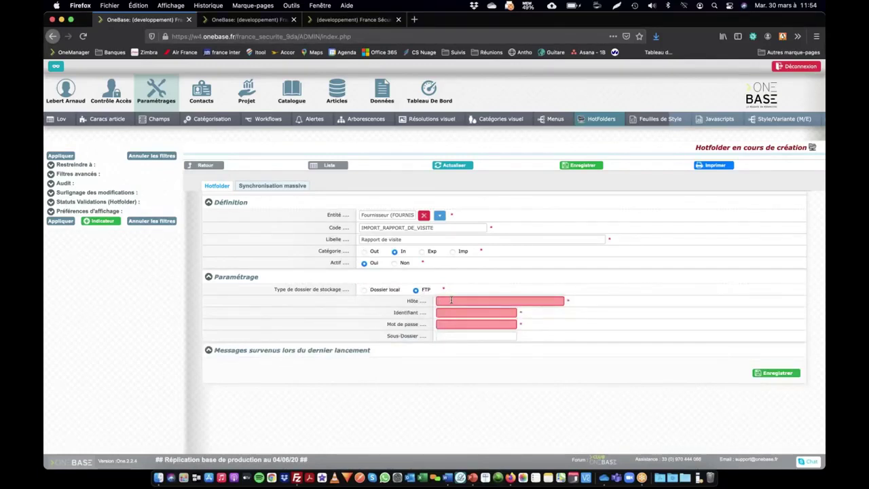
text(ftp)
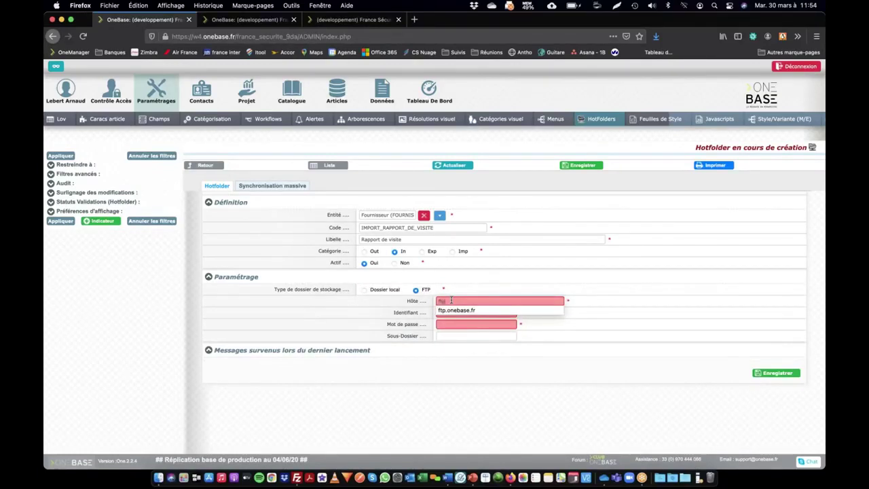
text(.onebase)
key(Down)
key(Return)
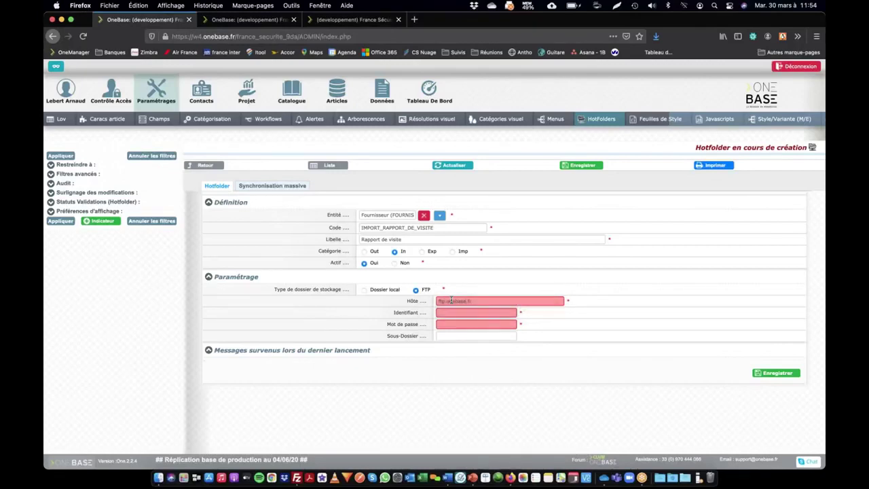
- Copy the import FTP login HF_IMPORT_ONETIPS from the Word document into the OneBase hotfolder's Identifiant field
key(super+Tab)
key(super+Tab)
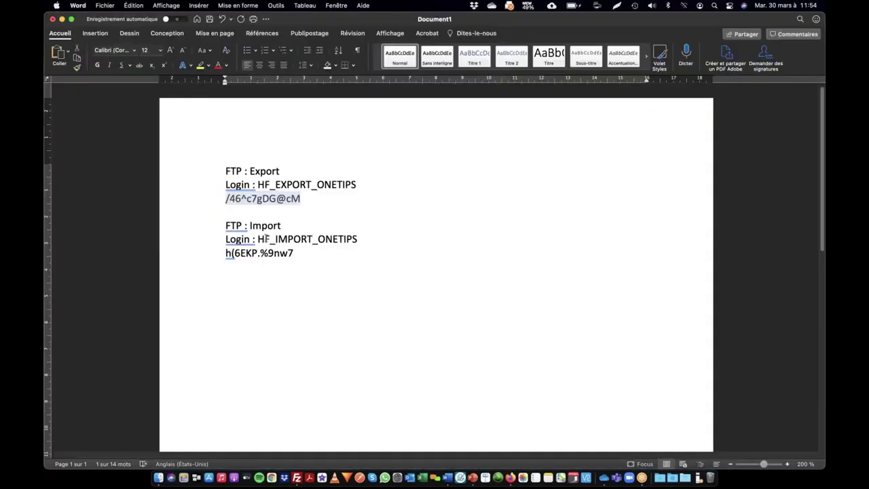
drag(258, 239, 357, 239)
key(super+c)
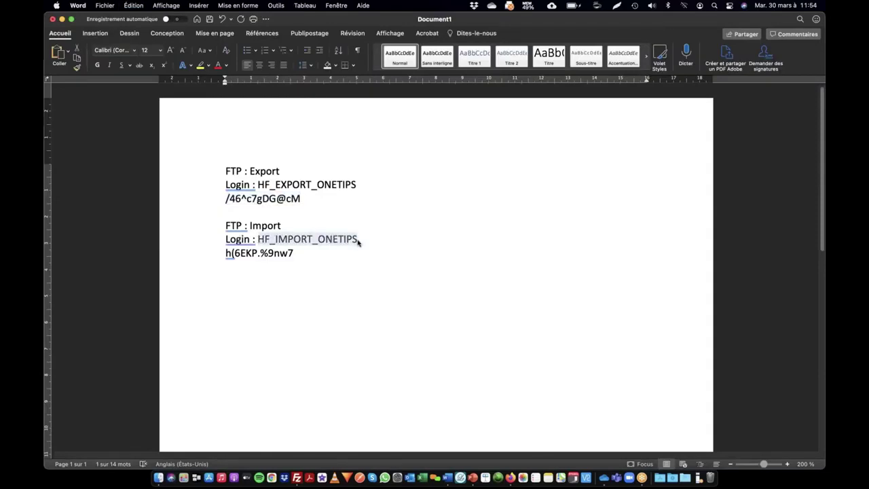
key(super+Tab)
click(465, 313)
key(super+v)
- Copy the import FTP password from Word into the OneBase hotfolder's Mot de passe field, leave Sous-Dossier empty and save the hotfolder
click(457, 326)
key(super+Tab)
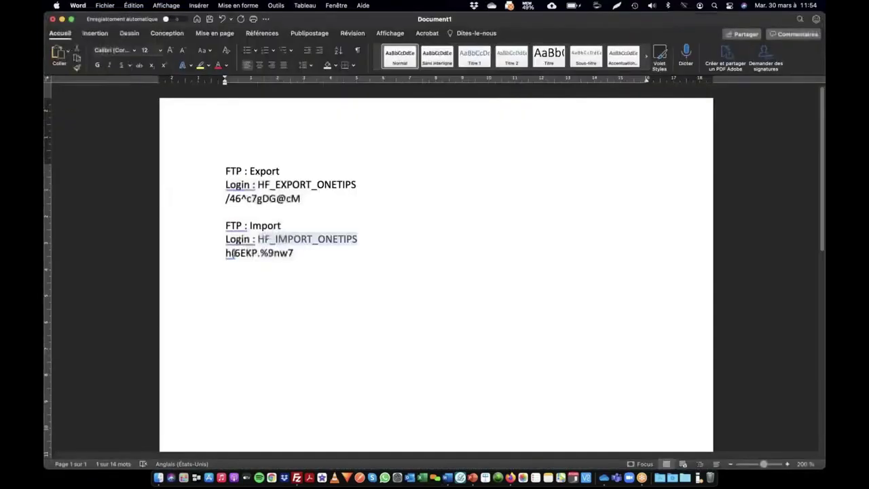
click(226, 253)
drag(226, 253, 299, 253)
key(super+c)
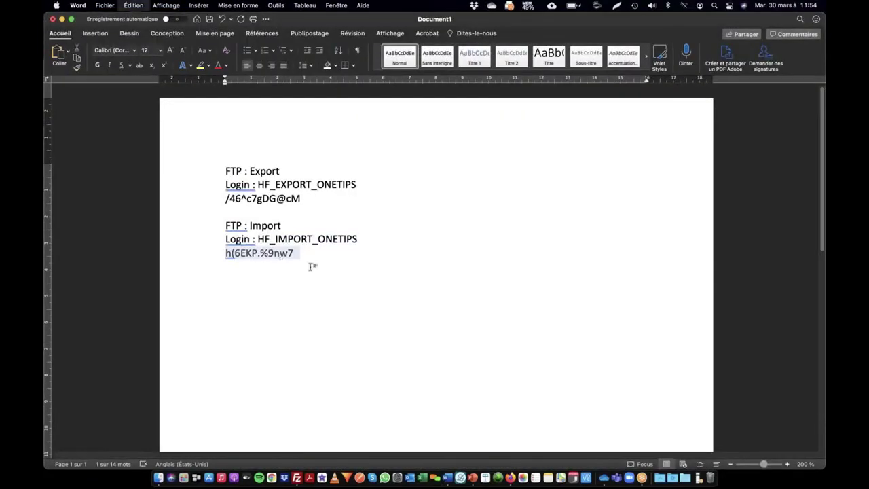
key(super+Tab)
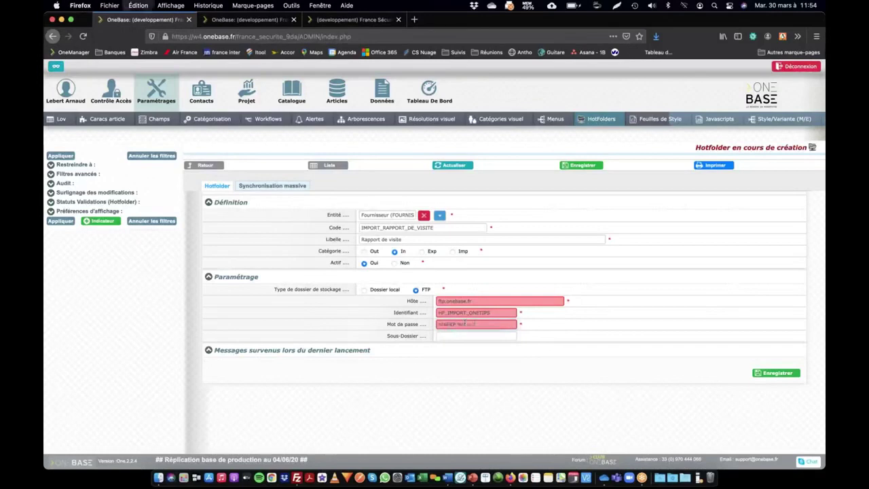
click(451, 324)
key(super+v)
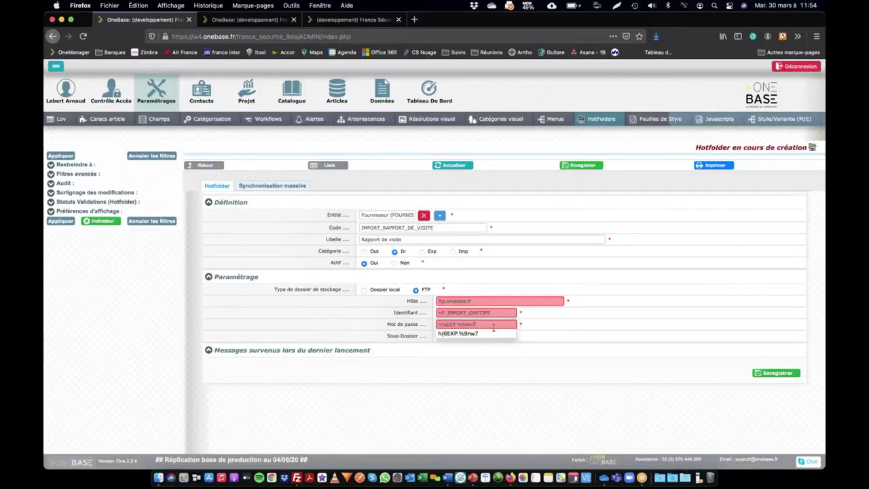
click(459, 335)
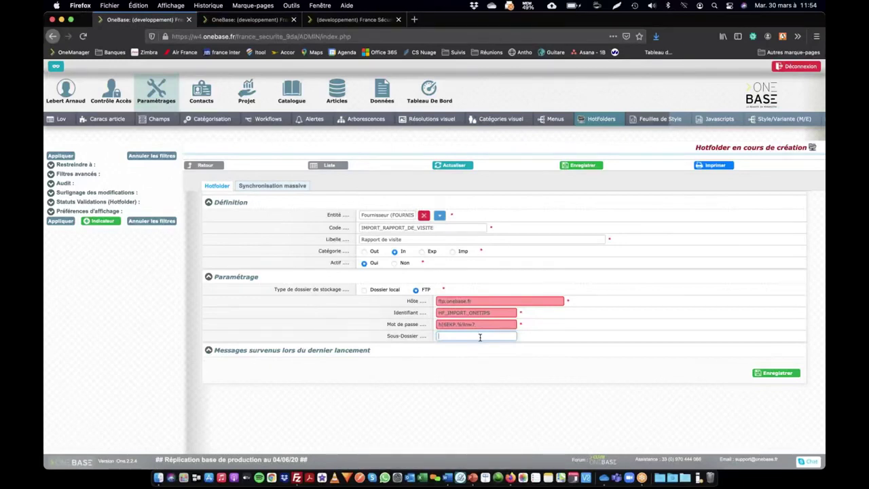
click(779, 373)
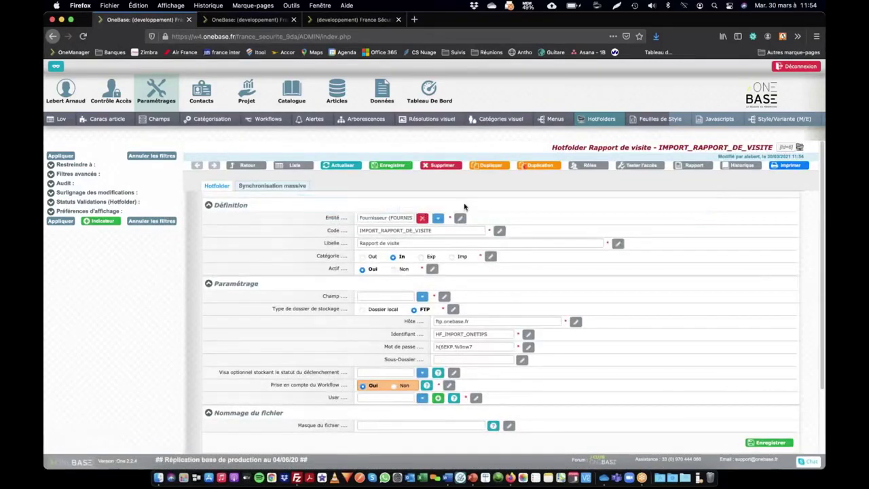
- Select the supplier's visit report field as the hotfolder's Champ
click(370, 297)
click(370, 297)
text(v)
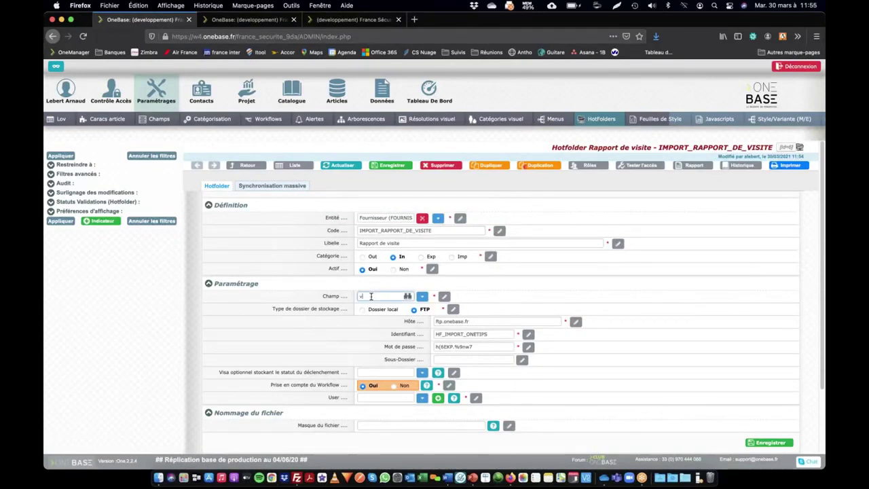
text(isi)
click(408, 307)
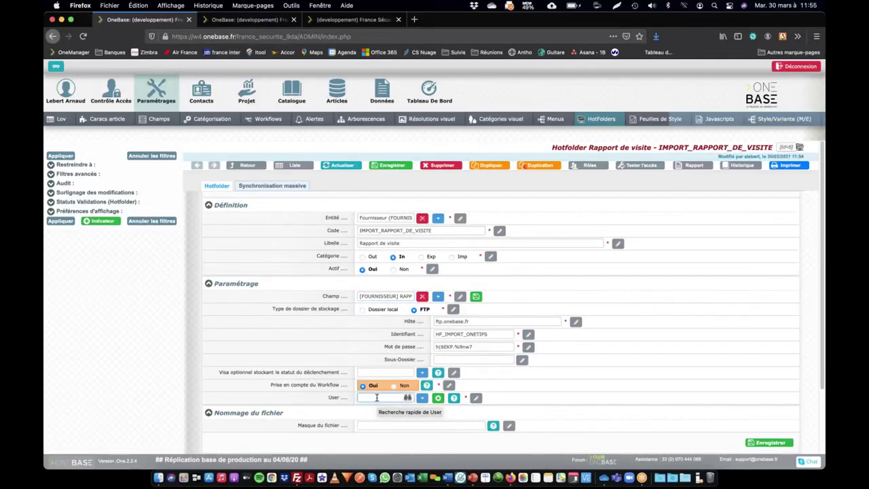
- Assign the administrator's own user account as the hotfolder's User and save the changes
text(a)
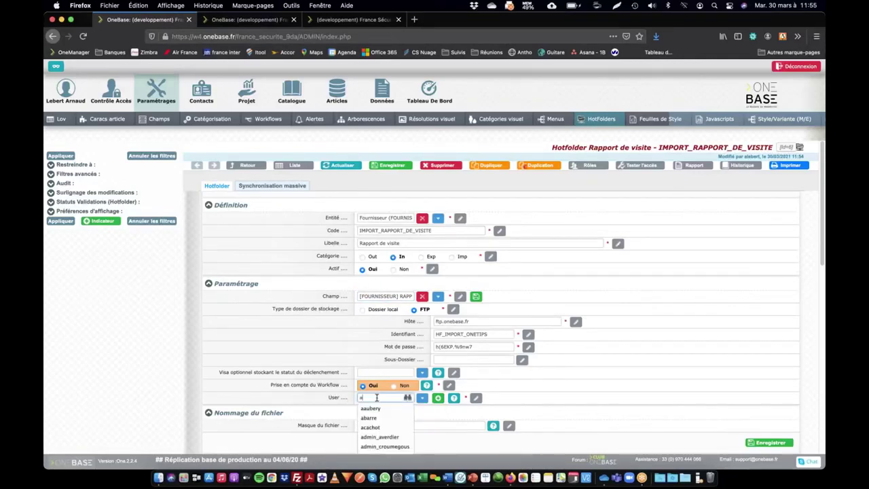
text(le)
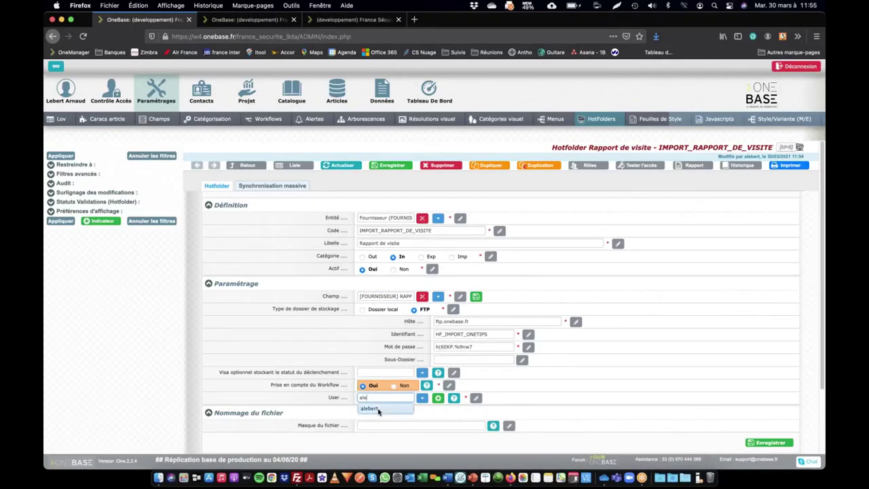
click(379, 411)
key(Return)
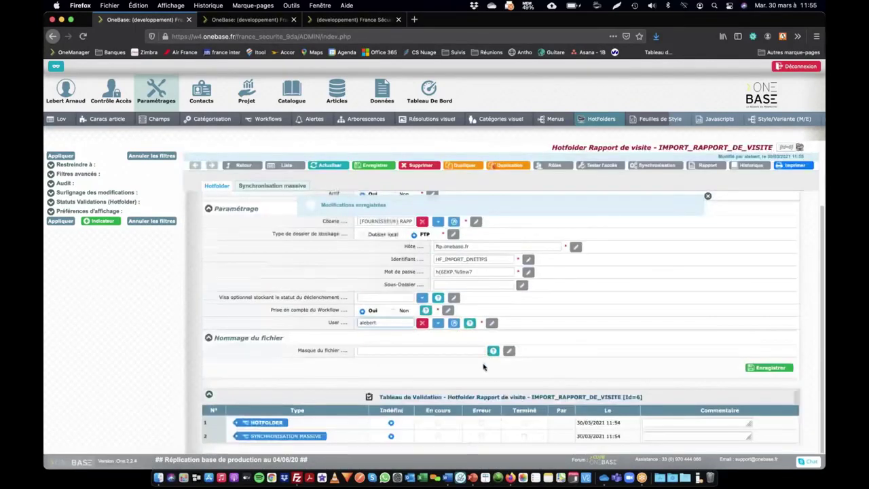
scroll(476, 358, down, 2)
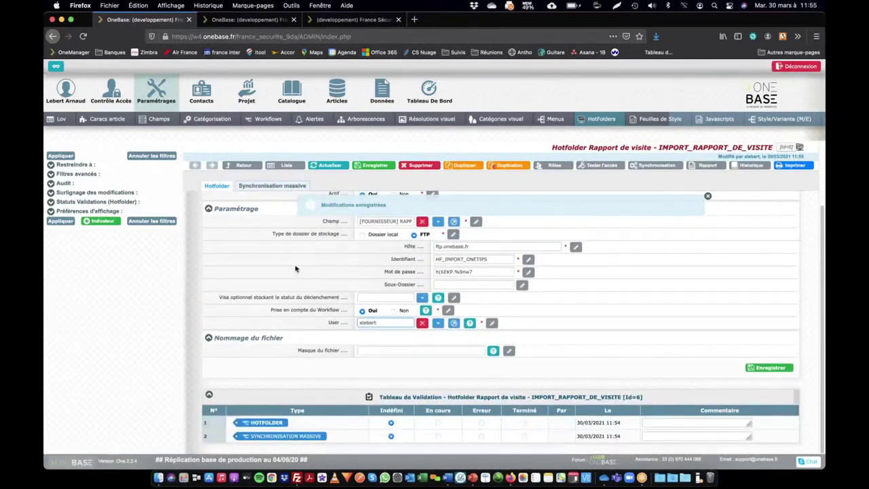
- View the hotfolder list, and open the supplier list to check the Rapport de Visite fournisseur column
click(257, 185)
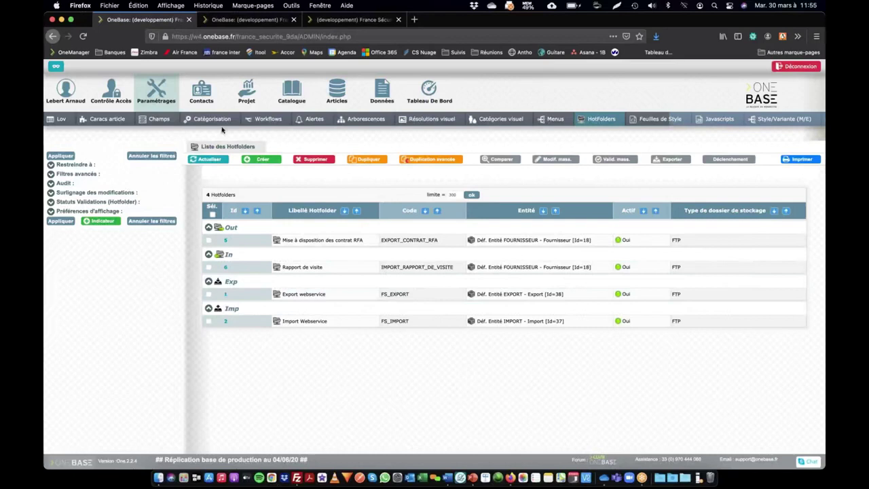
click(239, 22)
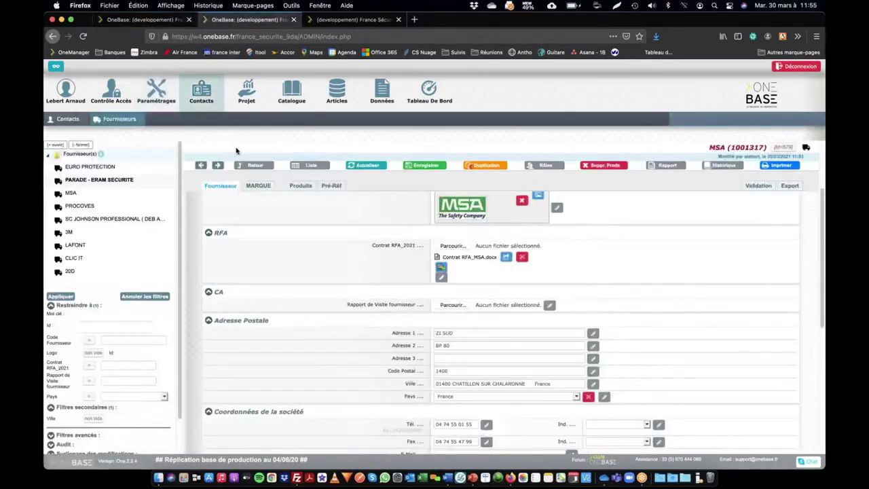
click(248, 165)
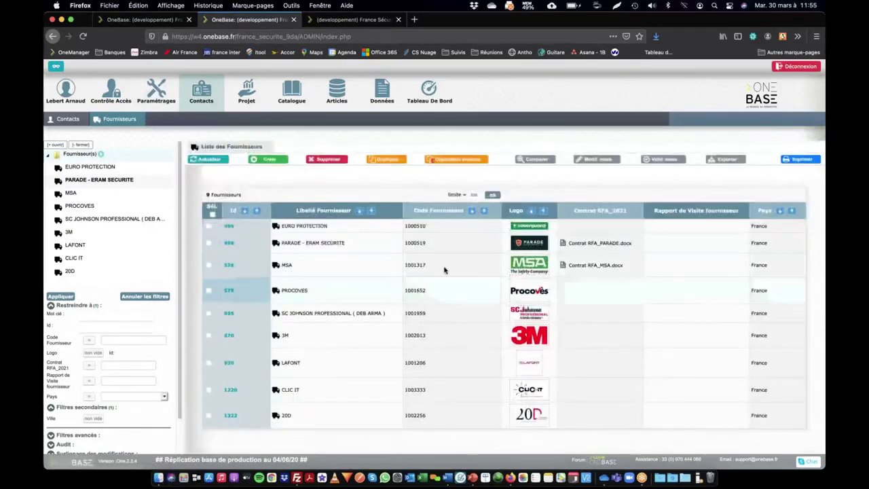
- Switch to FileZilla's HF_IMPORT_ONETIPS connection and refresh the local EXEMPLE_RAPPORT_VISITE folder
click(296, 473)
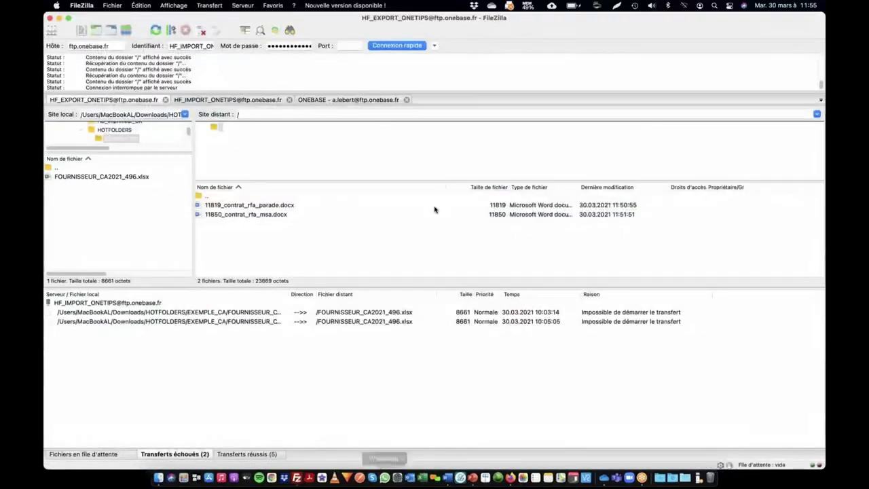
click(222, 100)
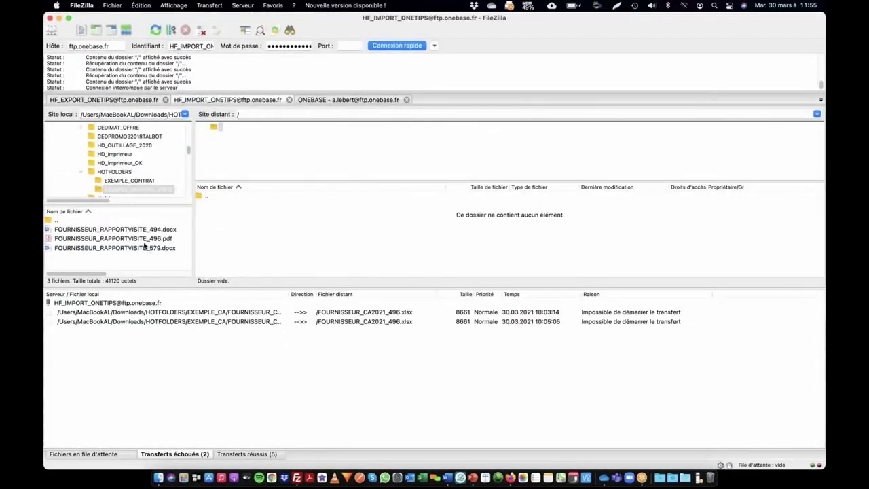
right_click(114, 263)
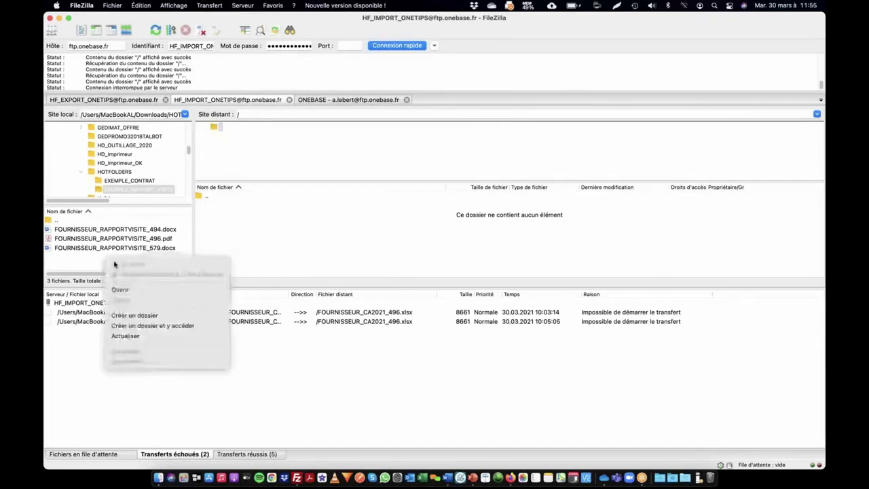
click(127, 336)
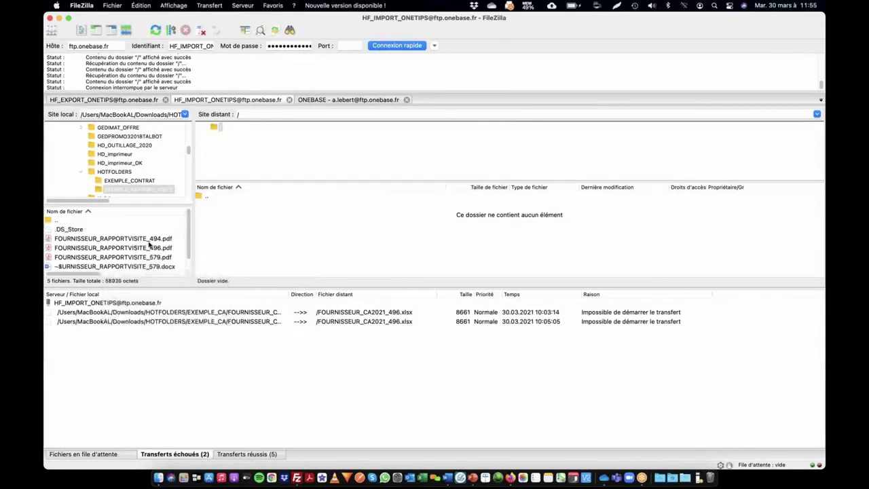
- Upload FOURNISSEUR_RAPPORTVISITE_494.pdf, FOURNISSEUR_RAPPORTVISITE_496.pdf and FOURNISSEUR_RAPPORTVISITE_579.pdf to the root of the import FTP server
click(149, 232)
shift+click(146, 248)
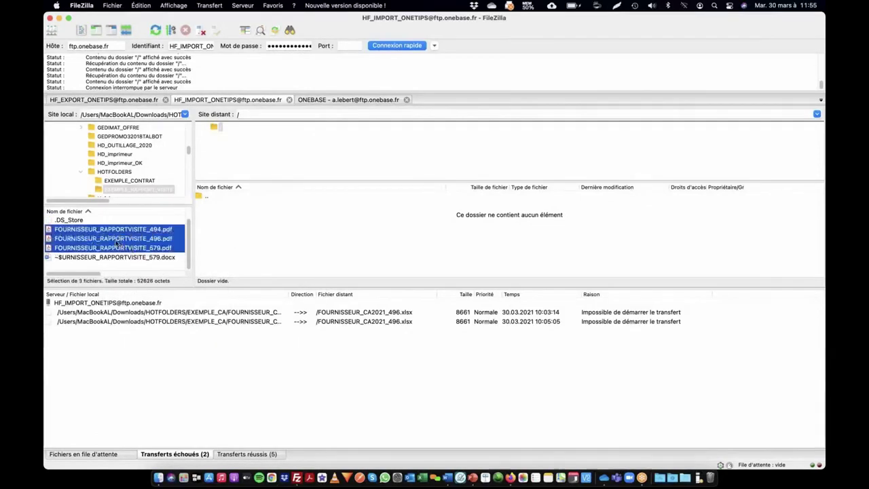
drag(107, 243, 270, 239)
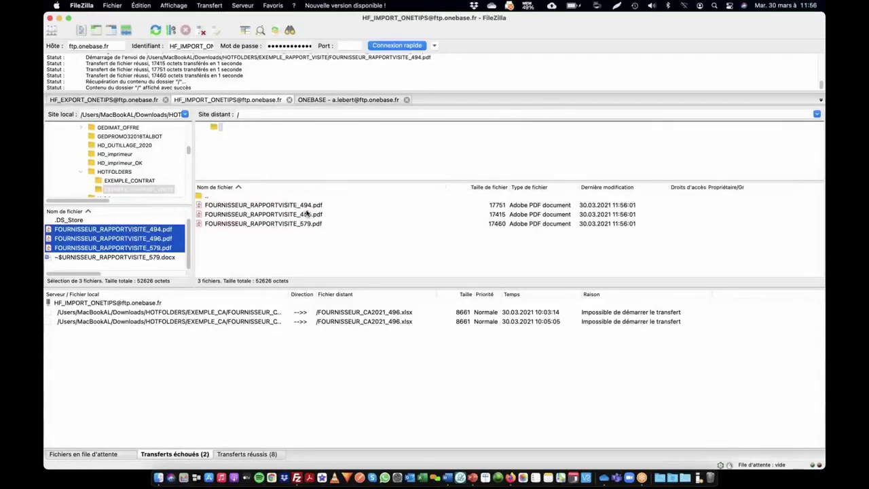
- Switch to OneBase in Firefox, manually trigger the Rapport de visite hotfolder on supplier PARADE - ERAM SECURITE, and return to the supplier list
key(super+Tab)
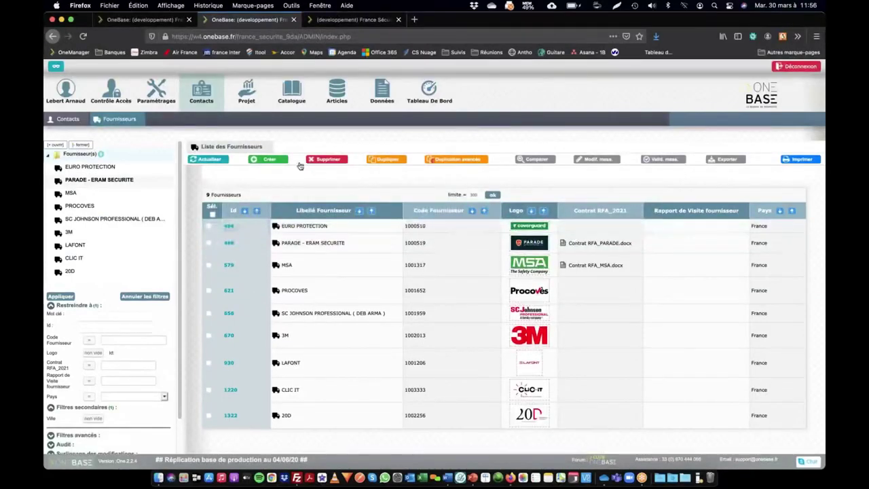
click(212, 159)
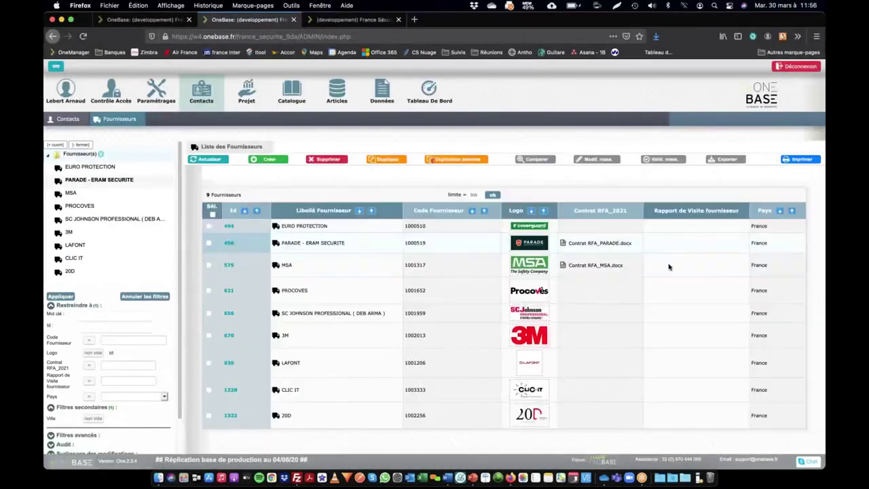
click(290, 245)
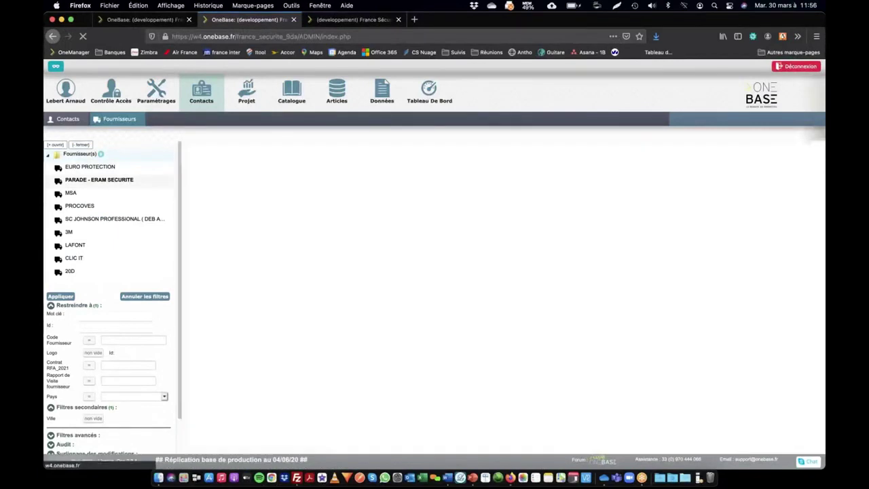
scroll(328, 314, down, 2)
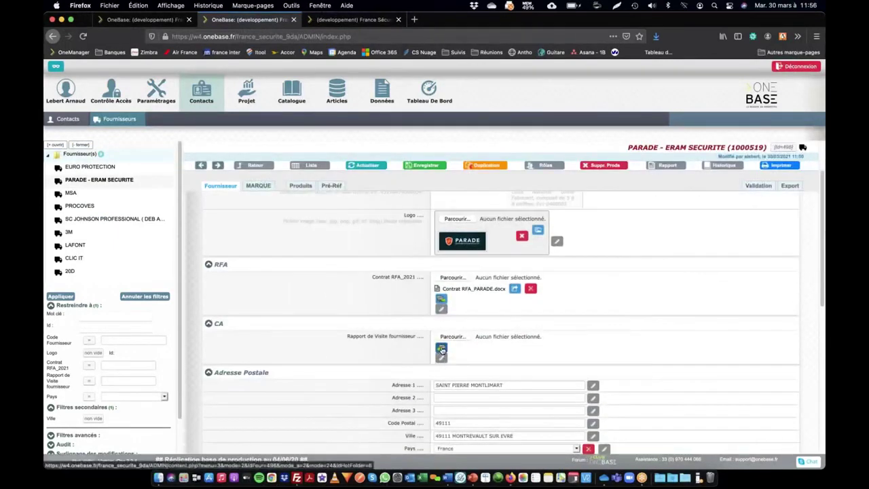
click(441, 349)
click(523, 229)
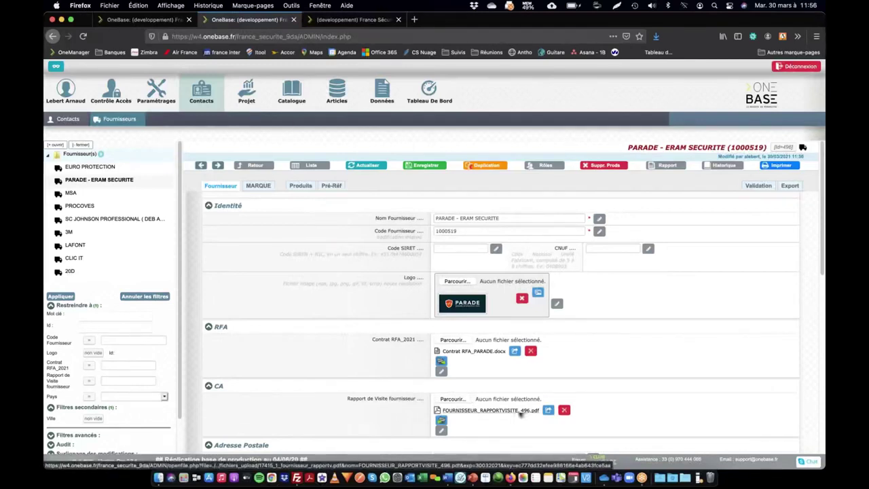
click(253, 165)
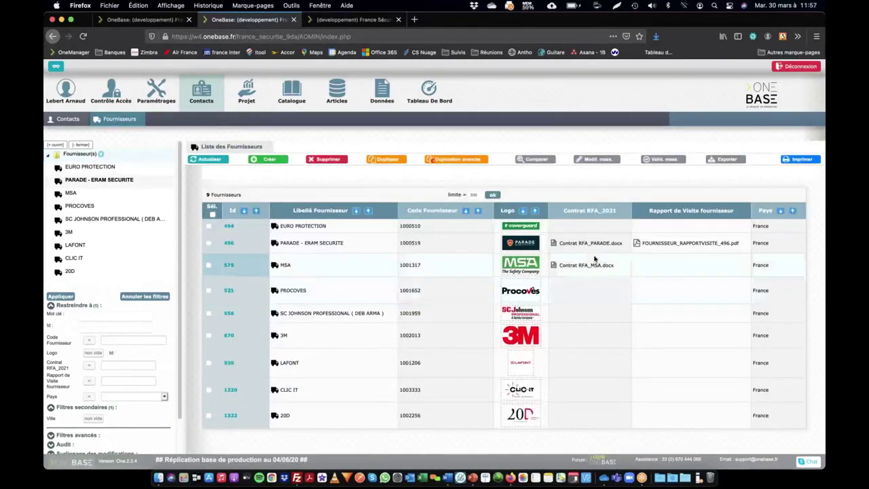
click(295, 229)
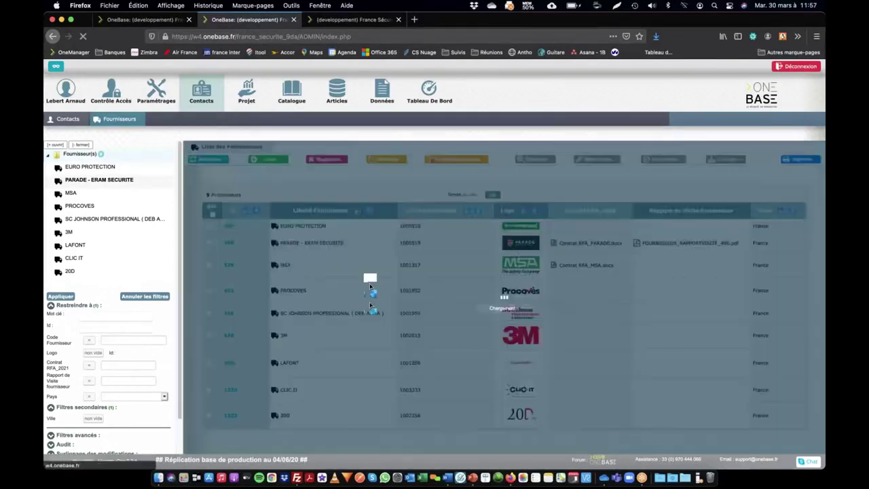
scroll(387, 349, down, 5)
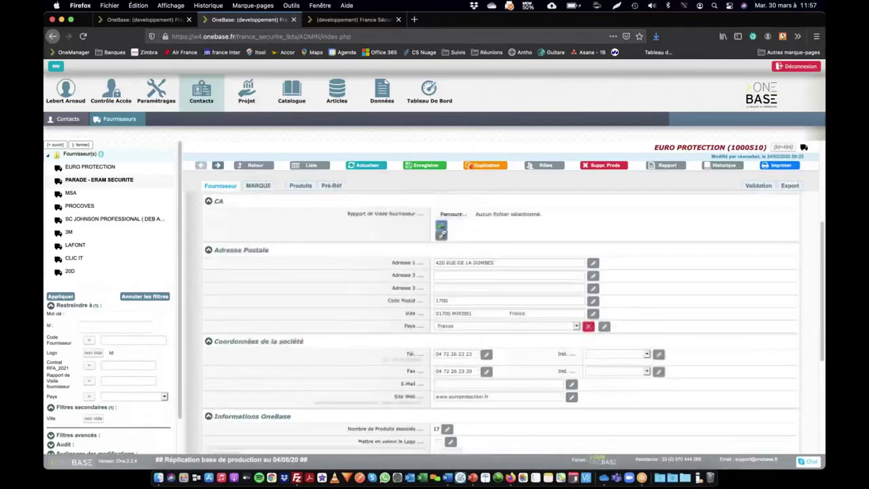
scroll(442, 244, up, 2)
click(441, 251)
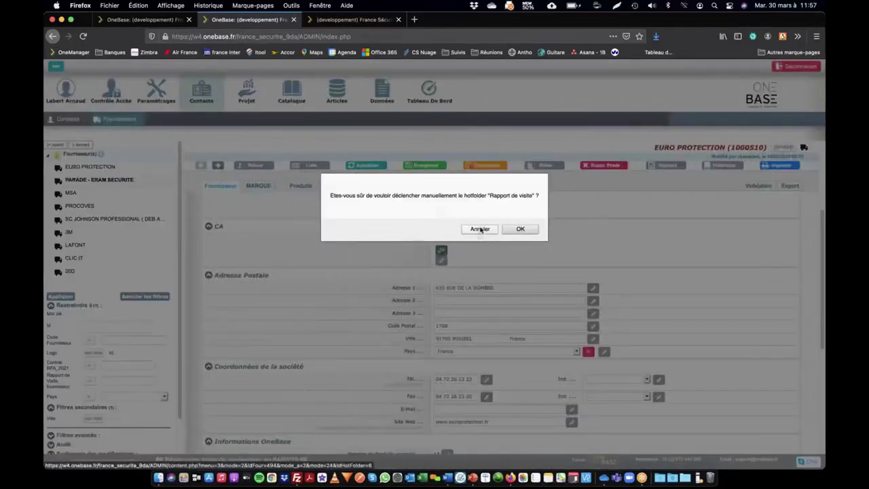
click(479, 229)
- Try to run a mass synchronisation of the Rapport de visite hotfolder on all supplier records
click(344, 20)
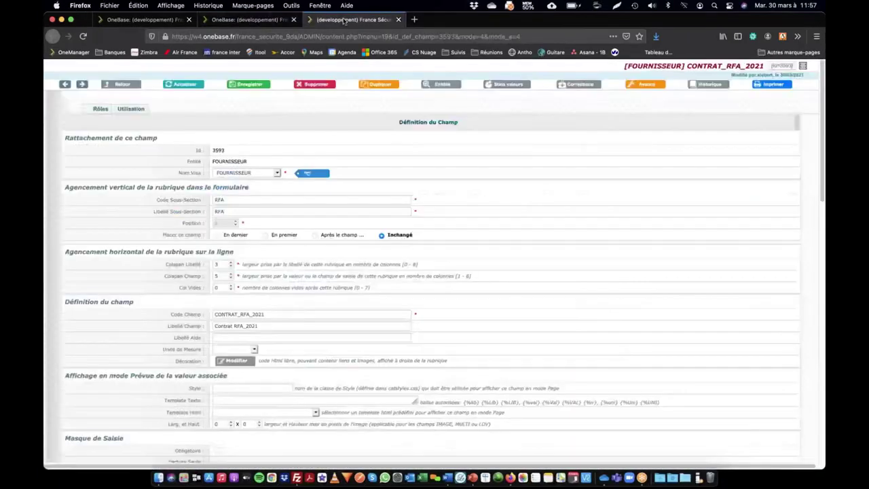
click(148, 21)
click(148, 21)
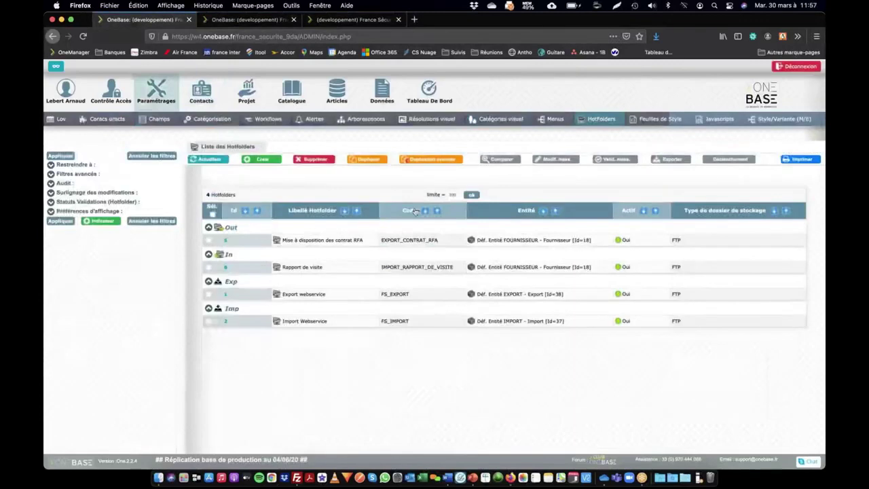
click(304, 268)
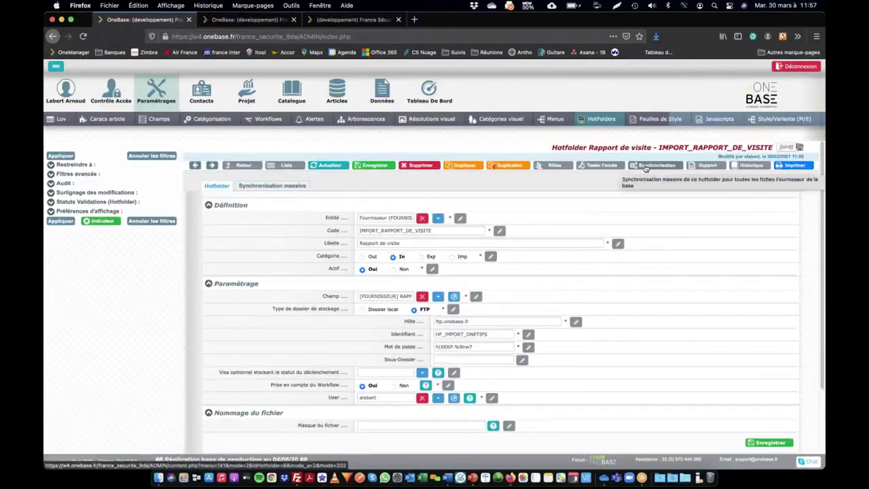
click(646, 168)
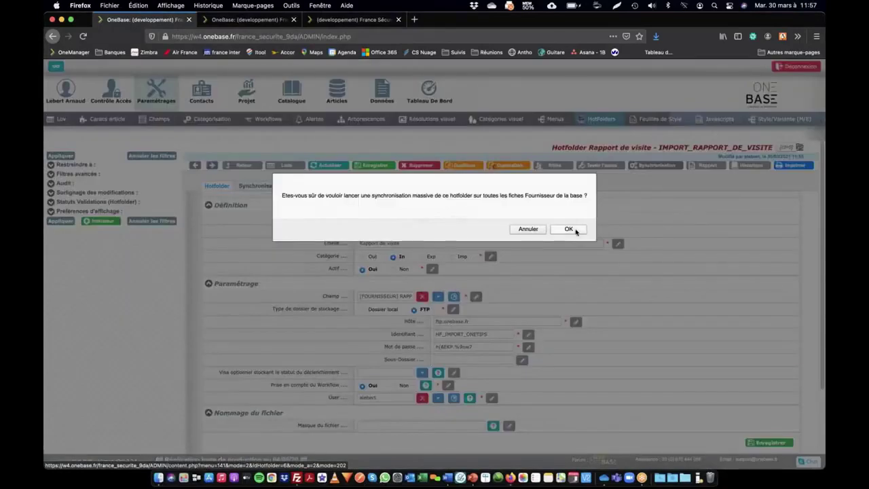
click(573, 229)
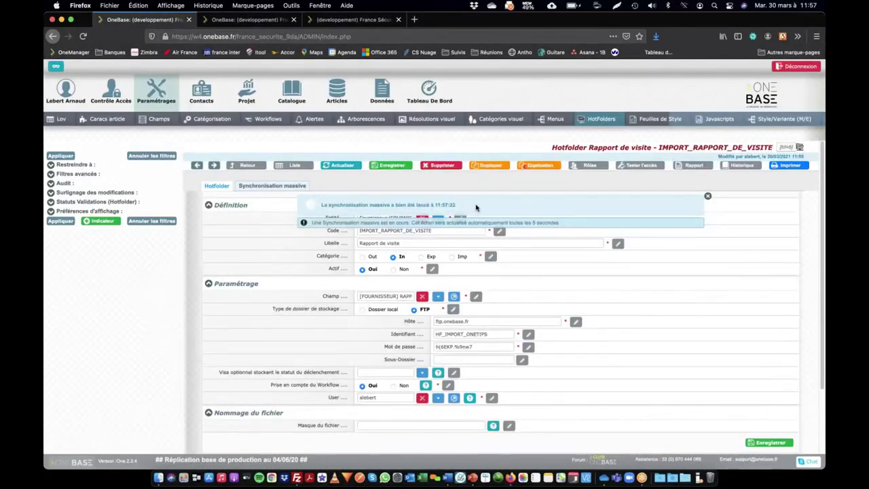
double_click(477, 205)
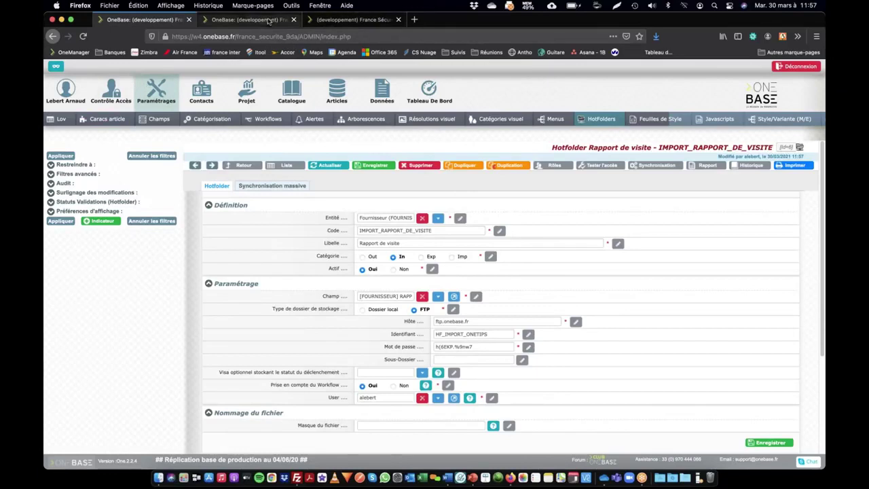
- Manually trigger the Rapport de visite hotfolder on the MSA supplier record and return to the supplier list
click(247, 20)
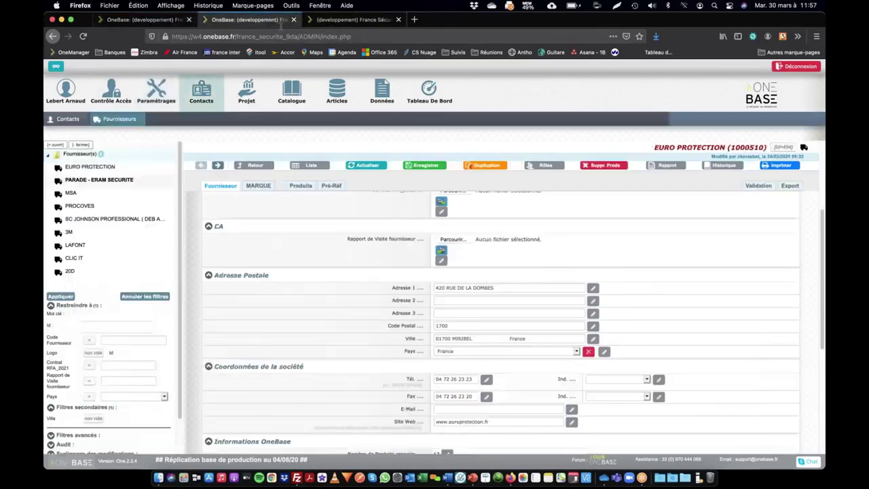
click(256, 165)
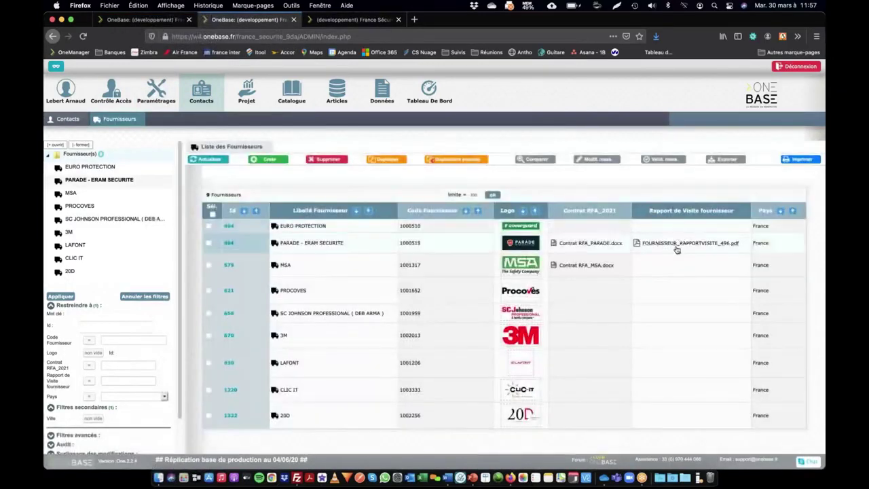
click(283, 265)
scroll(454, 253, down, 3)
click(441, 345)
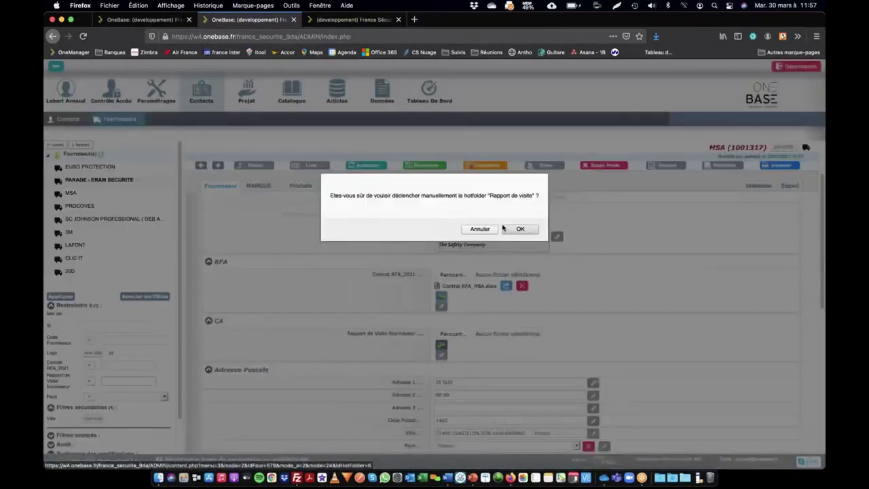
click(520, 229)
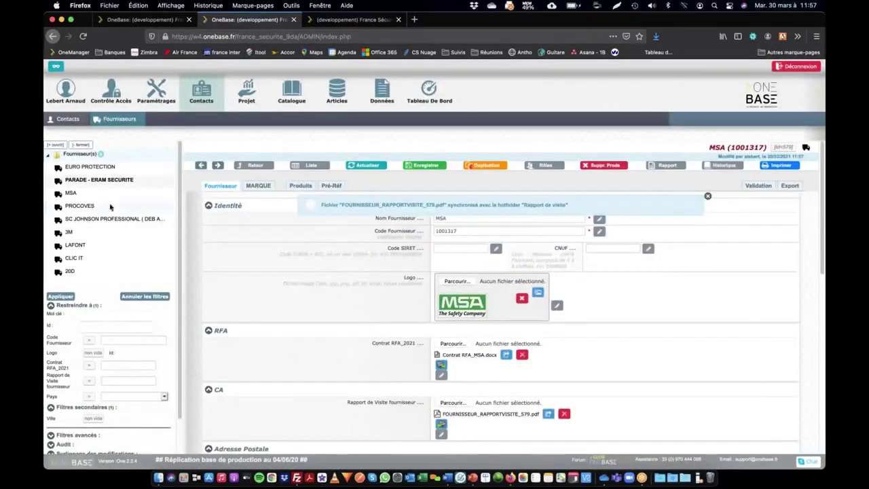
click(255, 165)
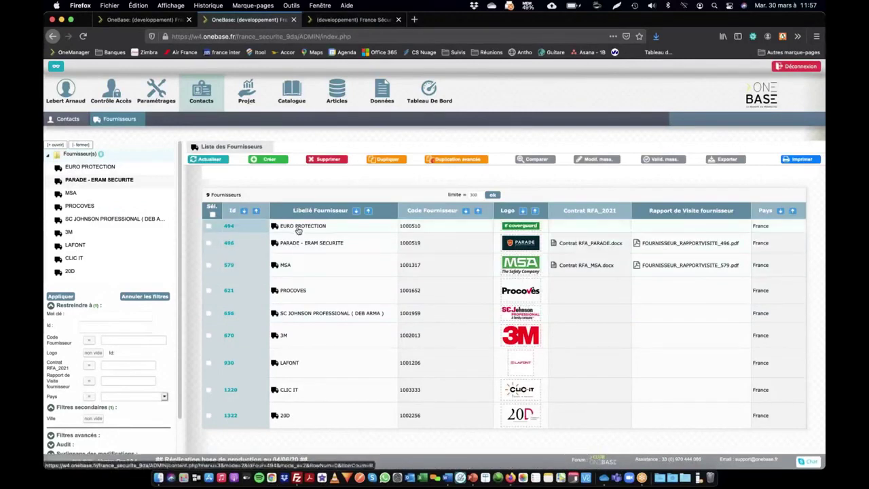
- Manually trigger the Rapport de visite hotfolder on the EURO PROTECTION supplier record
click(230, 226)
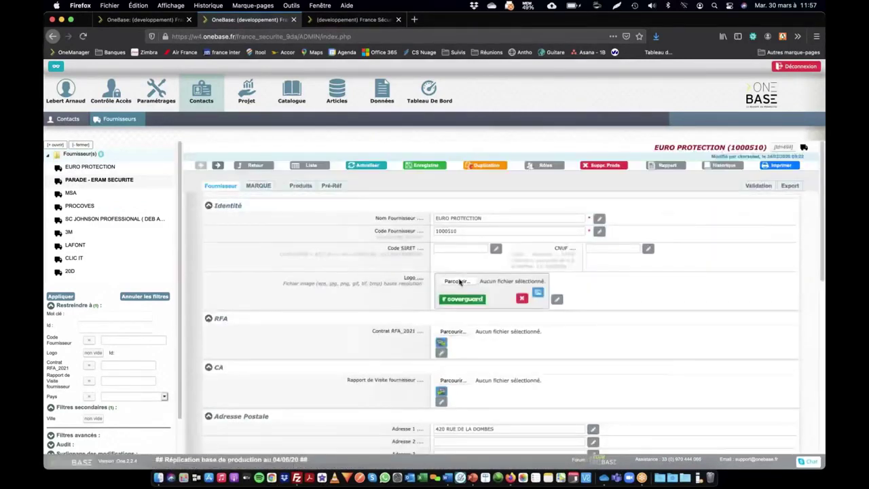
click(442, 394)
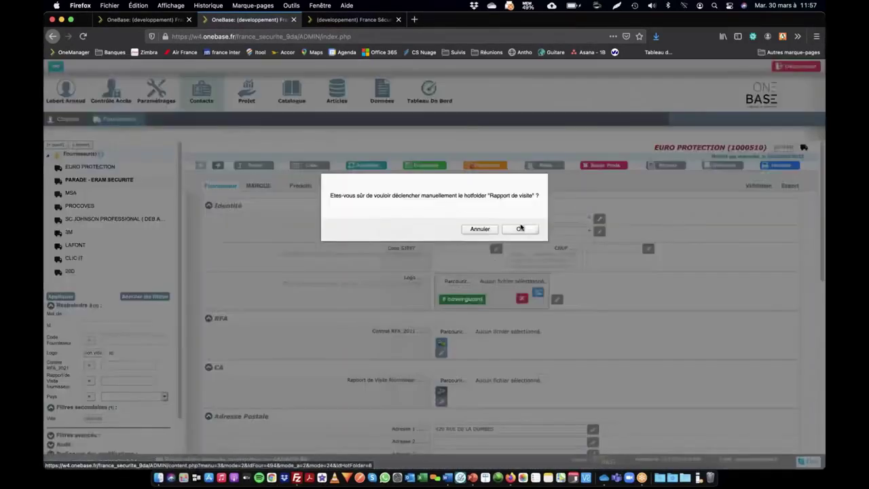
click(520, 229)
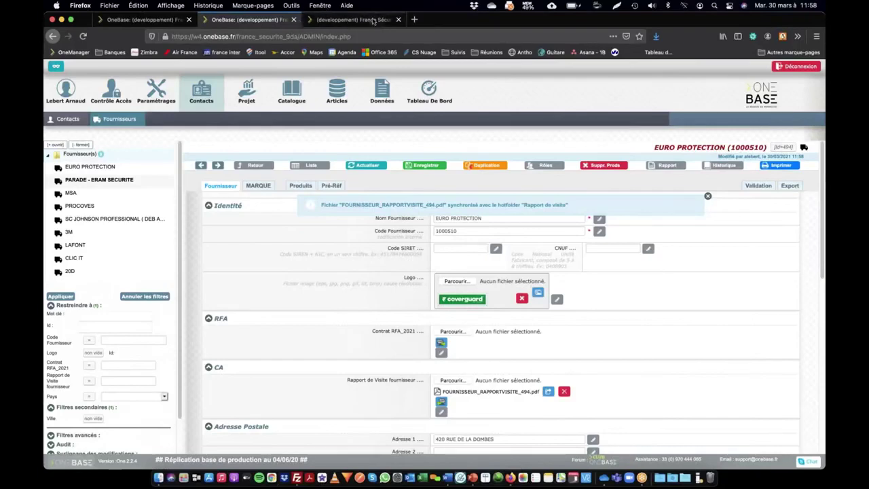
- Examine the Masque du fichier naming help and the validation table of the IMPORT_RAPPORT_DE_VISITE hotfolder
click(162, 21)
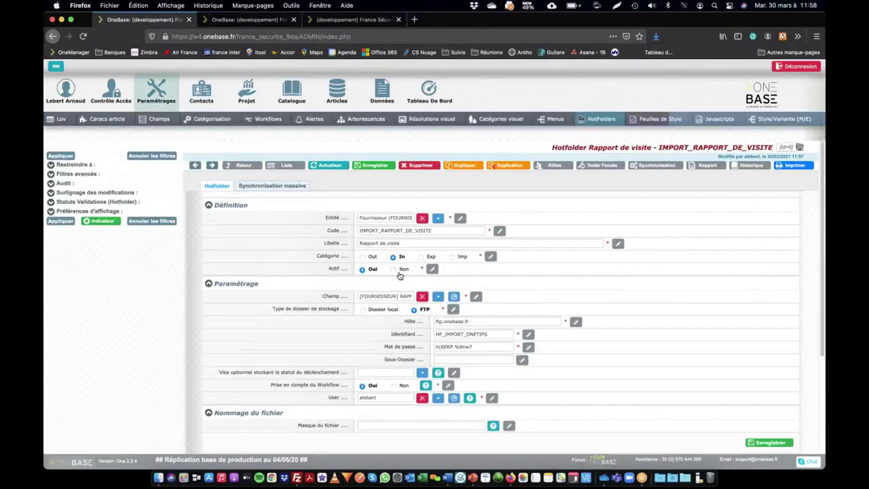
scroll(353, 338, down, 2)
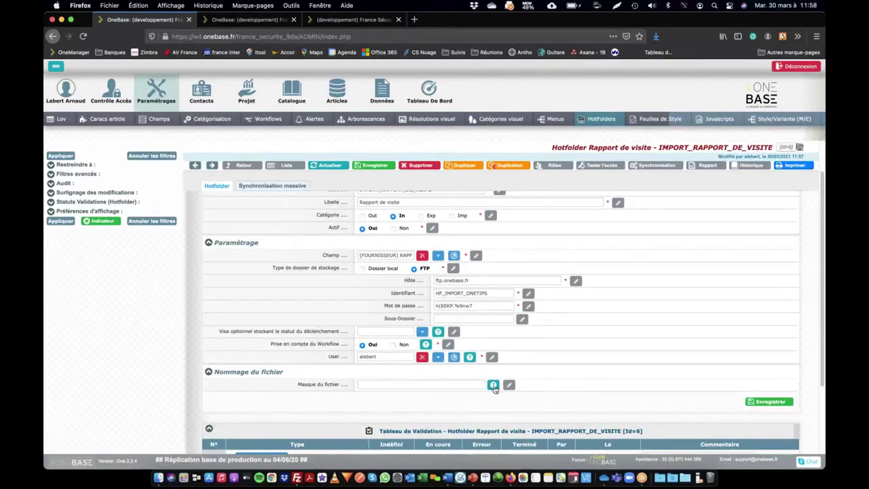
mouse_move(493, 385)
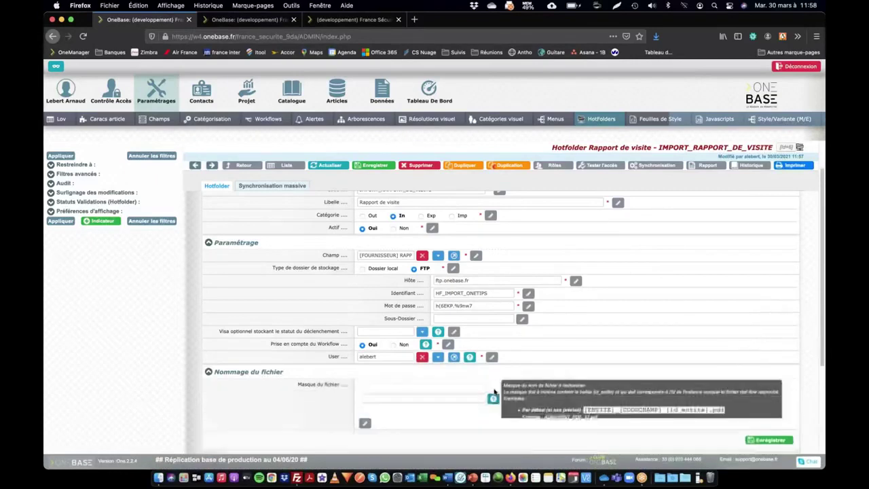
mouse_move(493, 402)
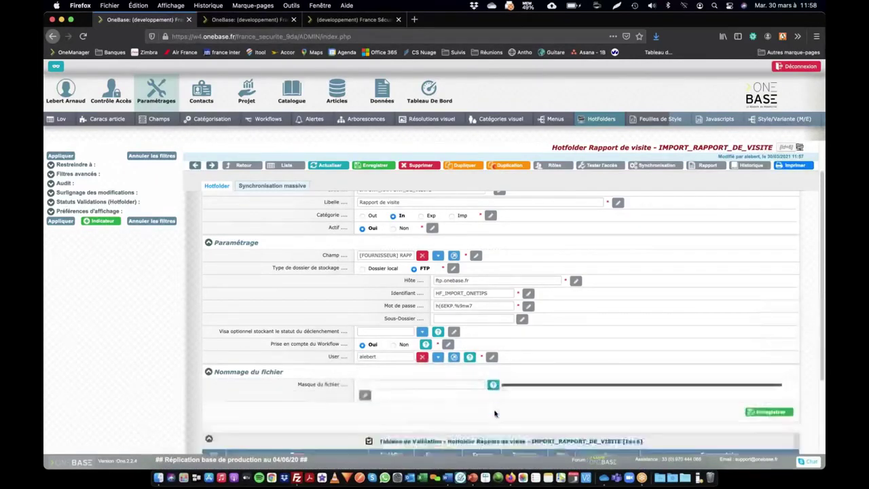
scroll(510, 296, down, 3)
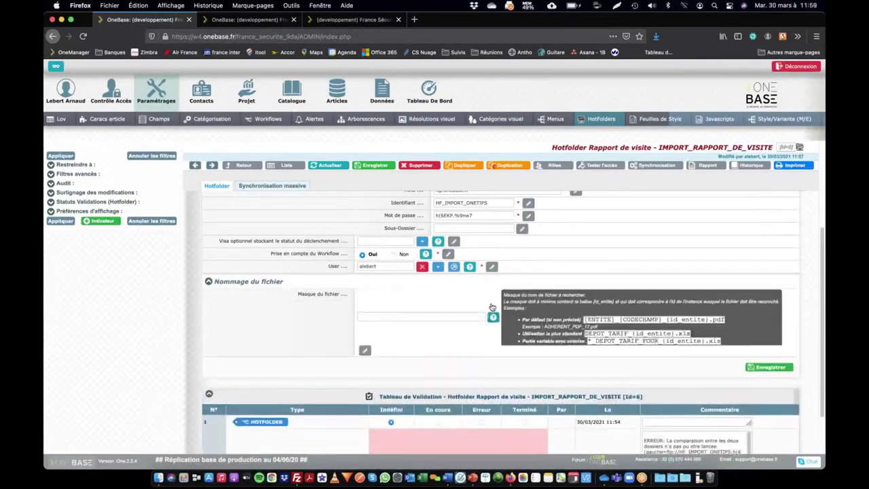
mouse_move(493, 309)
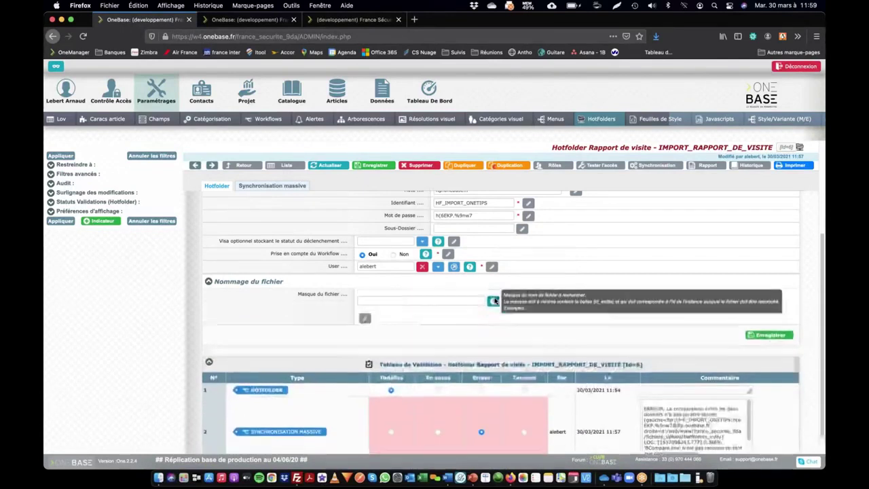
right_click(499, 300)
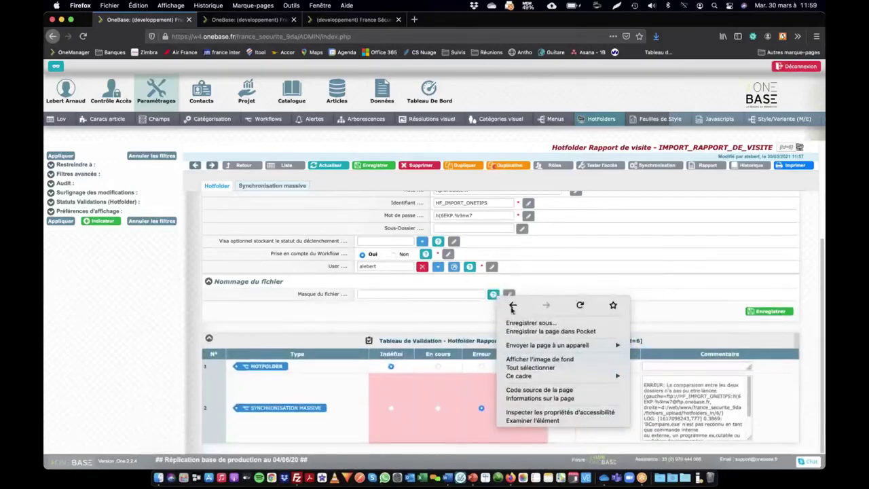
key(Escape)
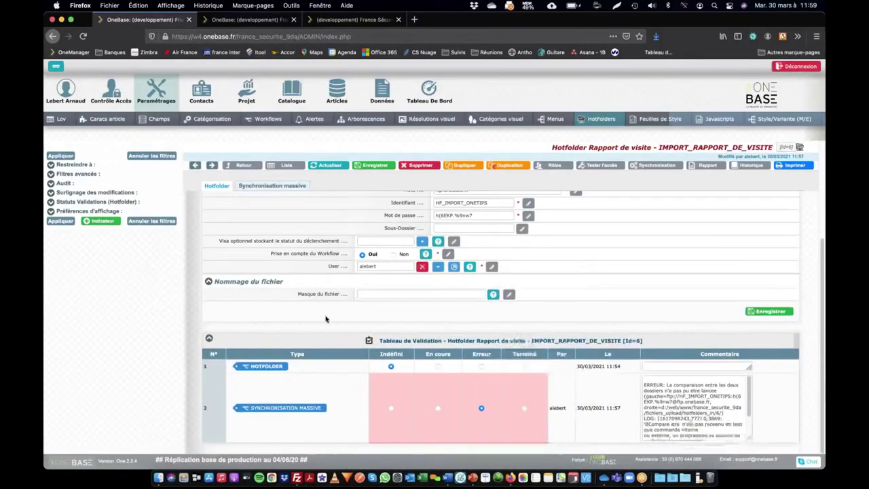
click(399, 296)
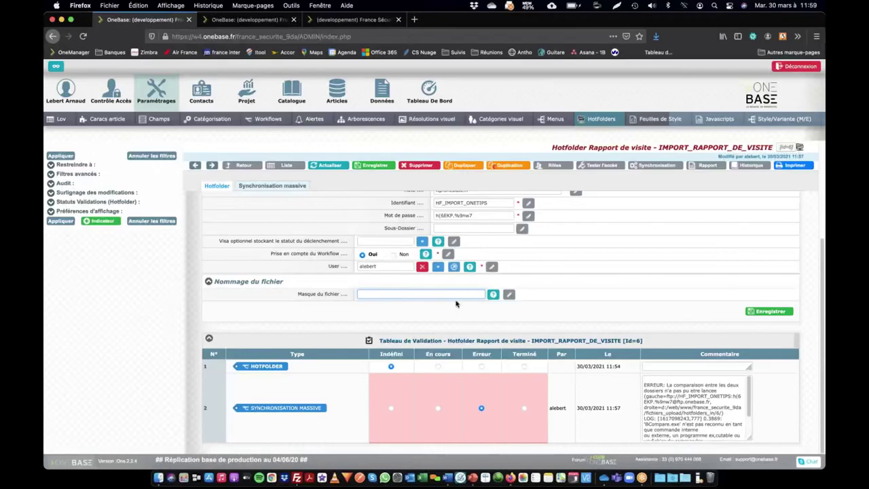
- Test access to the IMPORT_RAPPORT_DE_VISITE hotfolder's FTP storage
scroll(584, 289, up, 5)
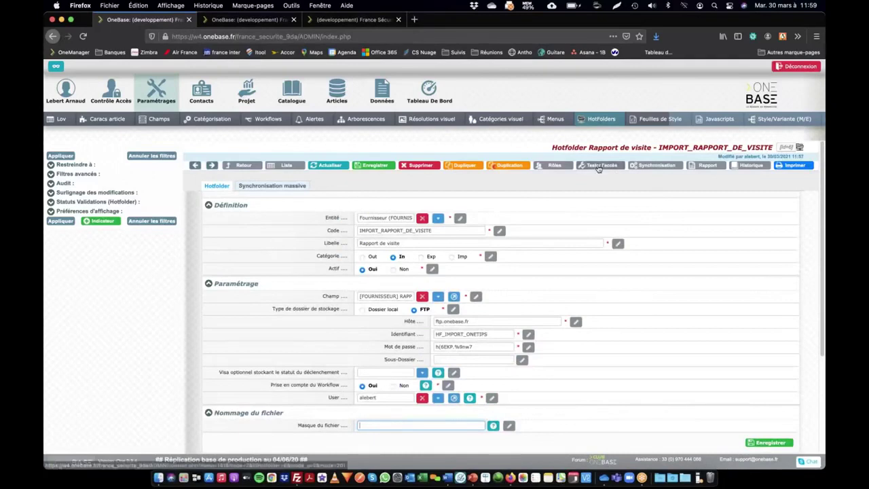
click(597, 166)
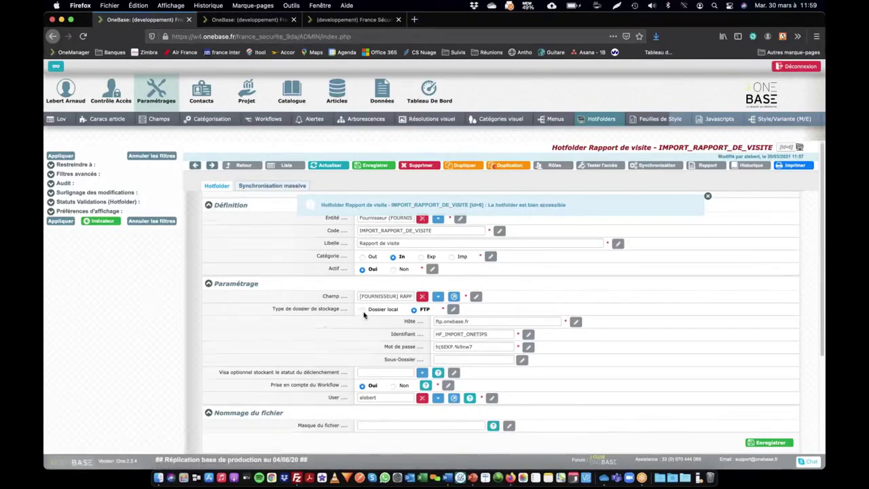
scroll(376, 309, down, 5)
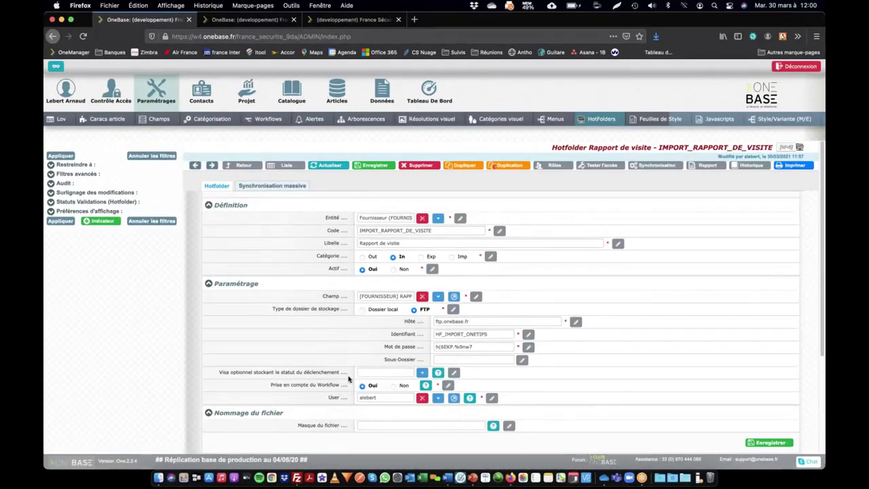
- Open the Club OneBase forum, search it for "hotfolder" and look through the topics found
click(603, 461)
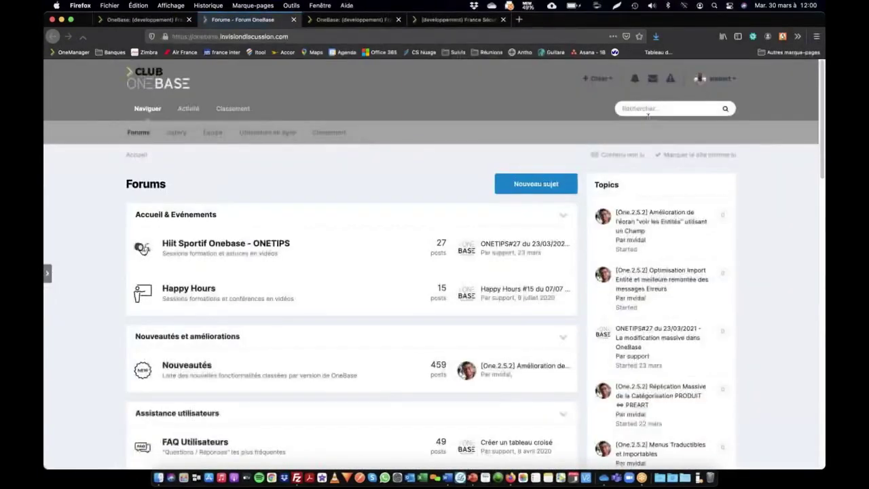
click(664, 108)
text(N)
text(otfol)
text(der)
key(Return)
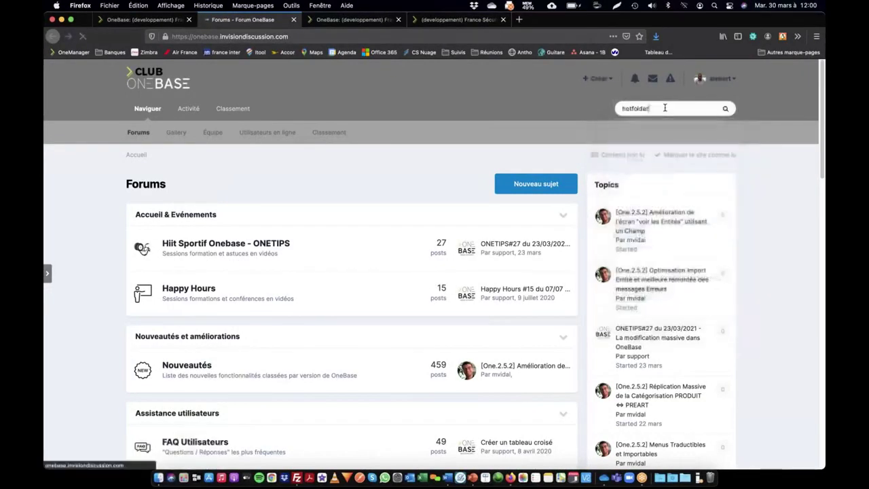
scroll(315, 286, down, 3)
scroll(315, 285, down, 2)
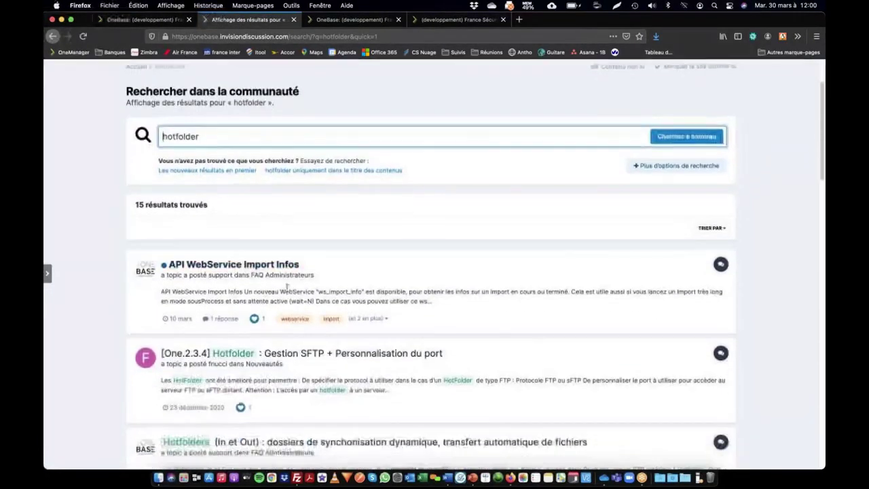
scroll(276, 278, down, 3)
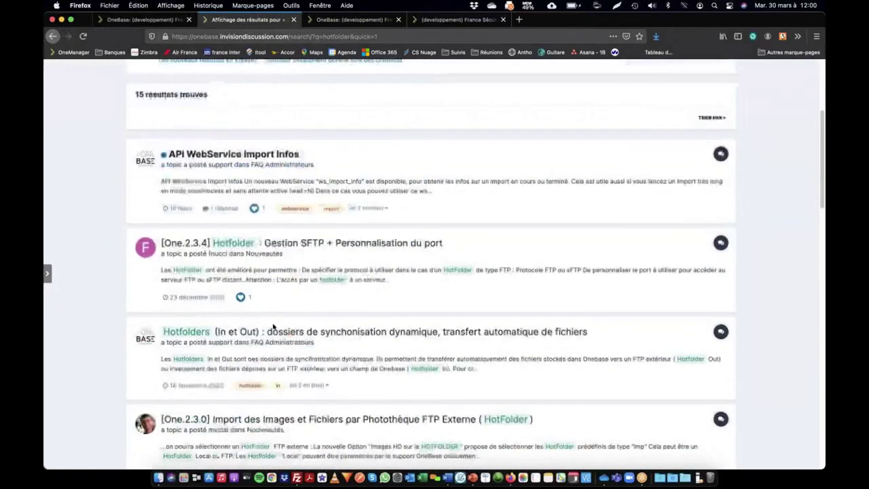
scroll(251, 272, down, 1)
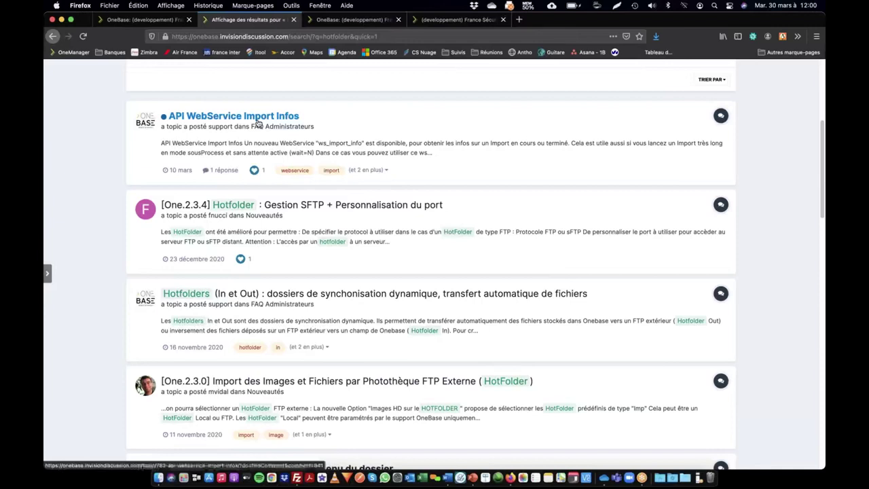
- Return from the forum search to the IMPORT_RAPPORT_DE_VISITE hotfolder record in OneBase
key(super+Tab)
key(super+shift+Tab)
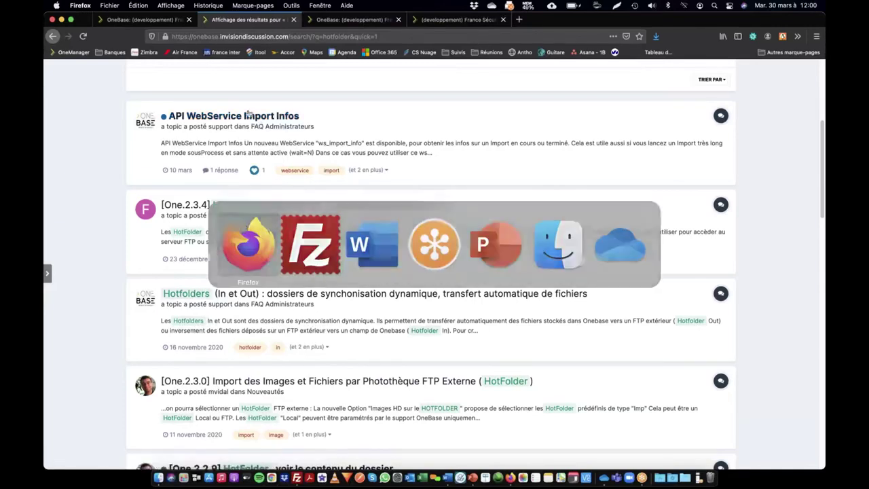
click(145, 21)
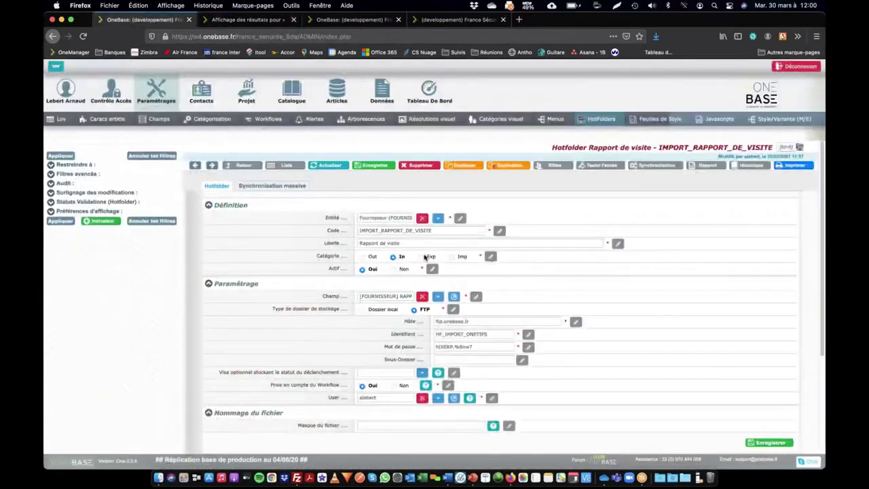